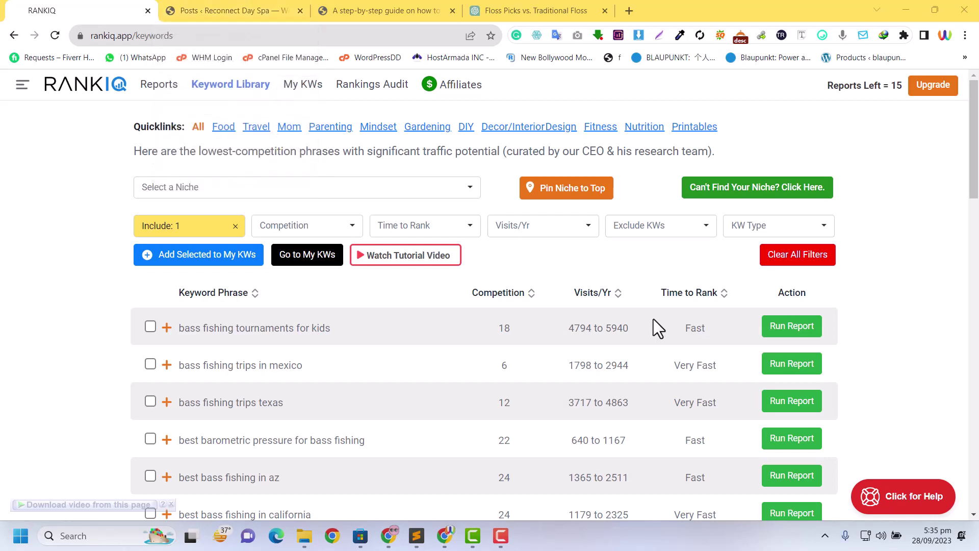
- Open the published spa business article from the spa site's WordPress posts list
left_click_drag(976, 132, 977, 288)
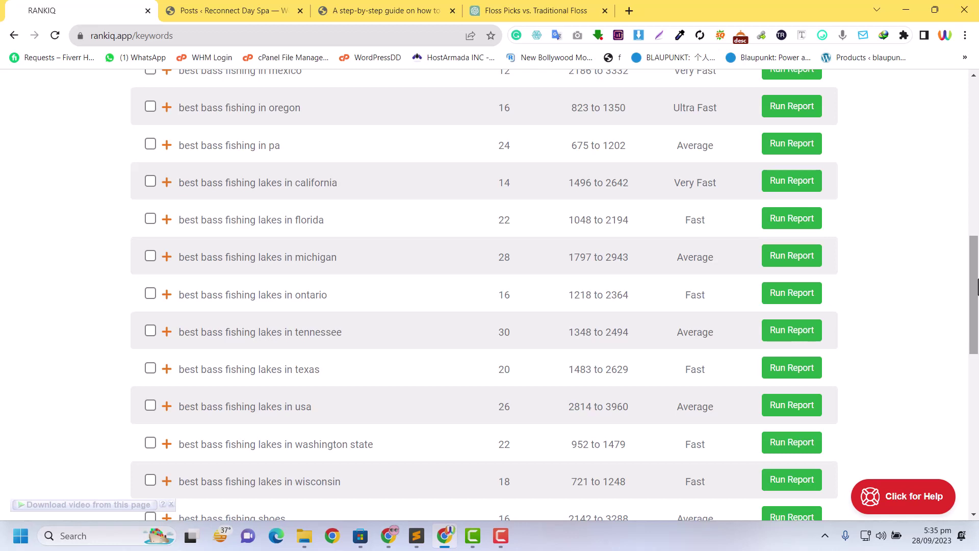
left_click_drag(977, 287, 975, 168)
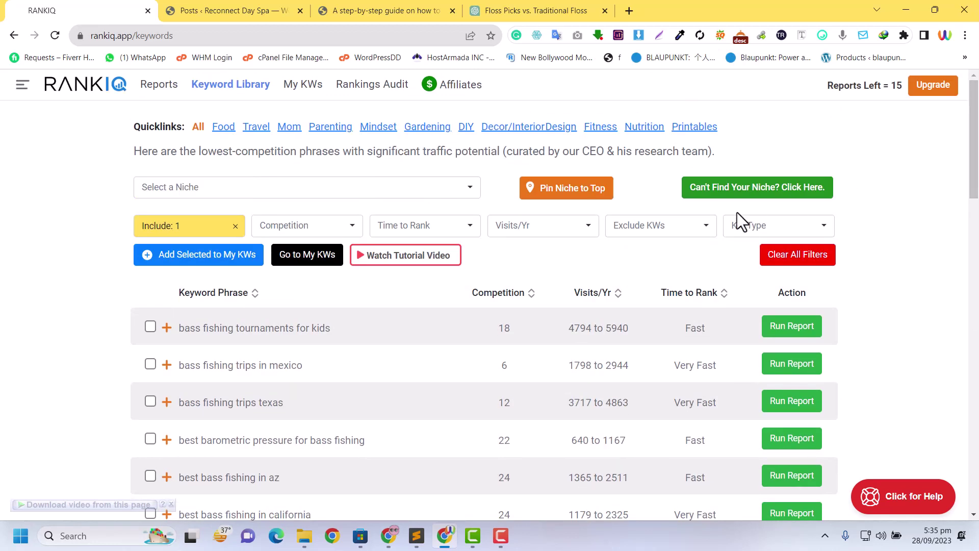
scroll(736, 214, "down", 8)
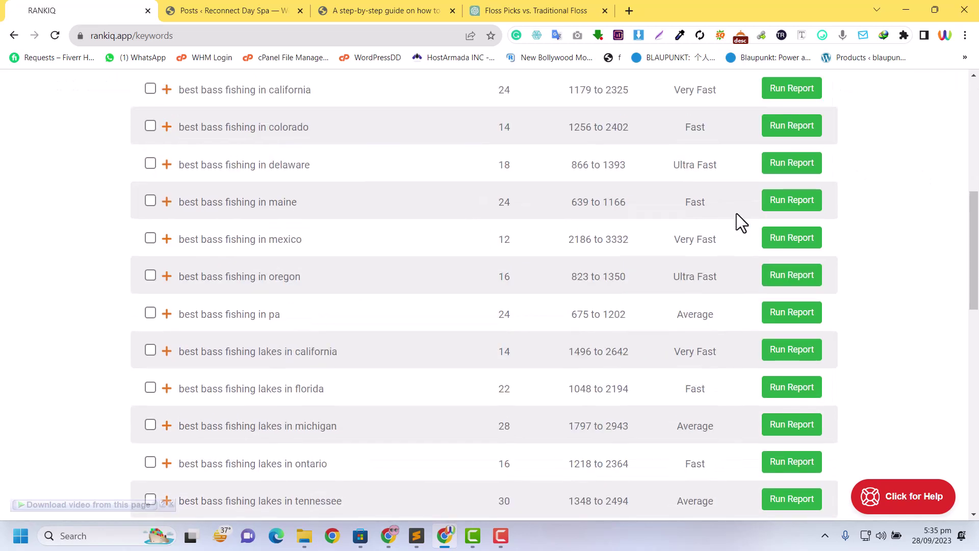
scroll(736, 213, "up", 8)
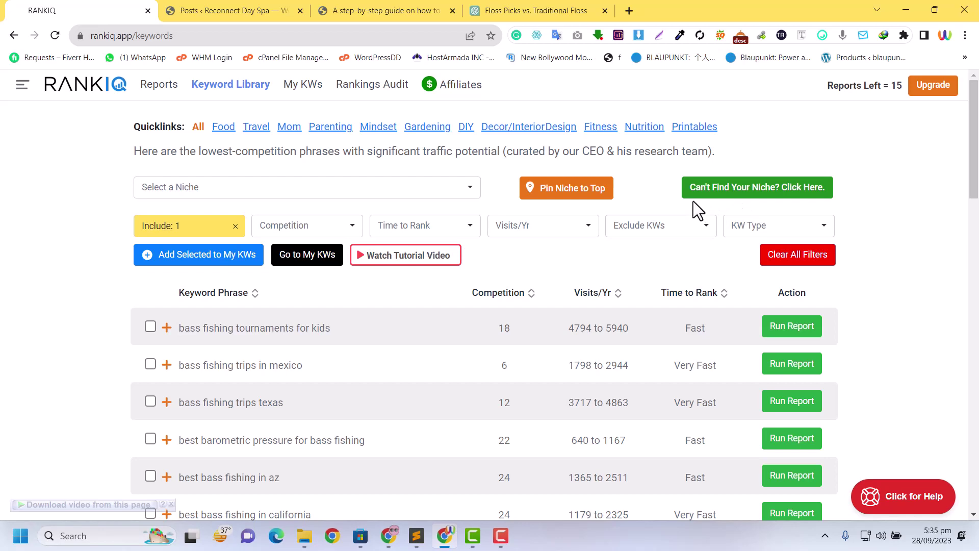
scroll(693, 201, "down", 12)
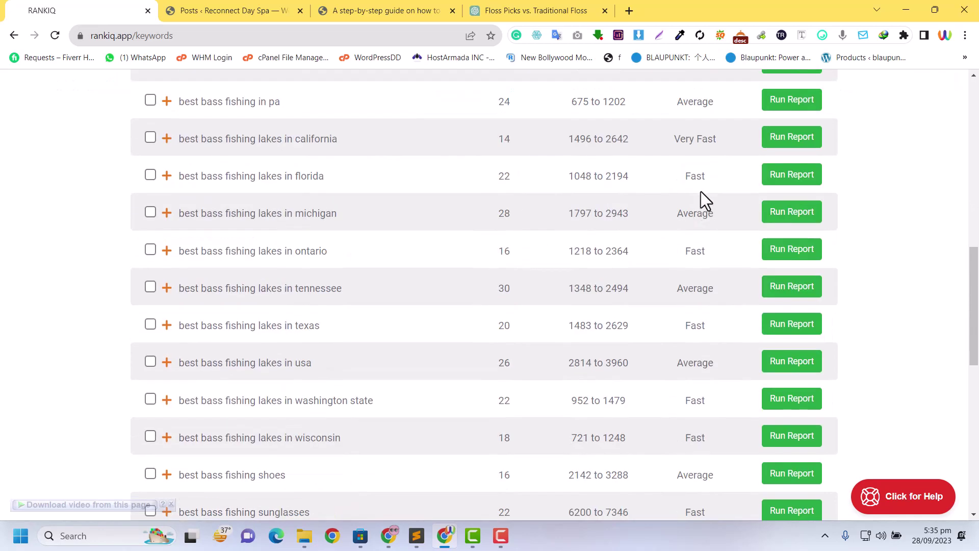
scroll(701, 204, "up", 12)
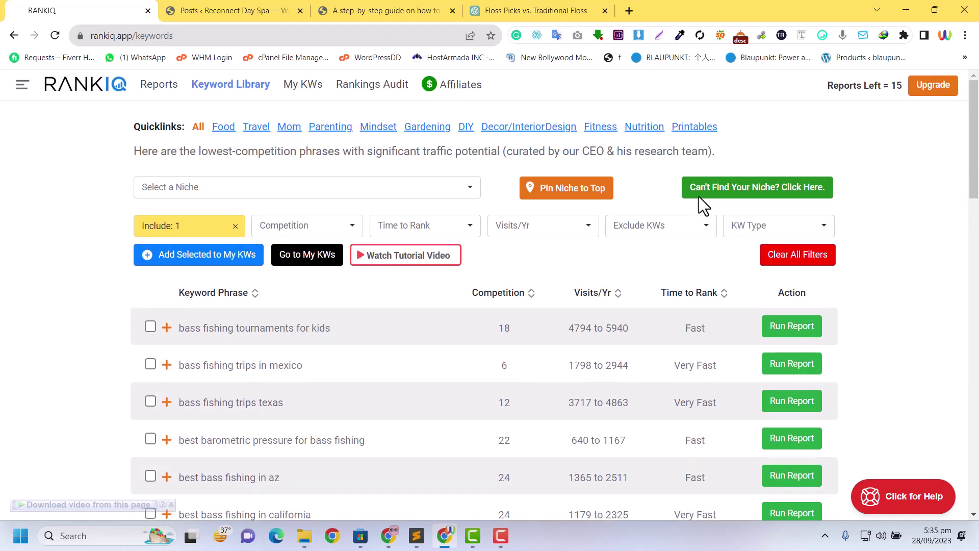
scroll(743, 255, "down", 4)
scroll(237, 210, "up", 4)
left_click_drag(975, 155, 976, 209)
left_click(211, 10)
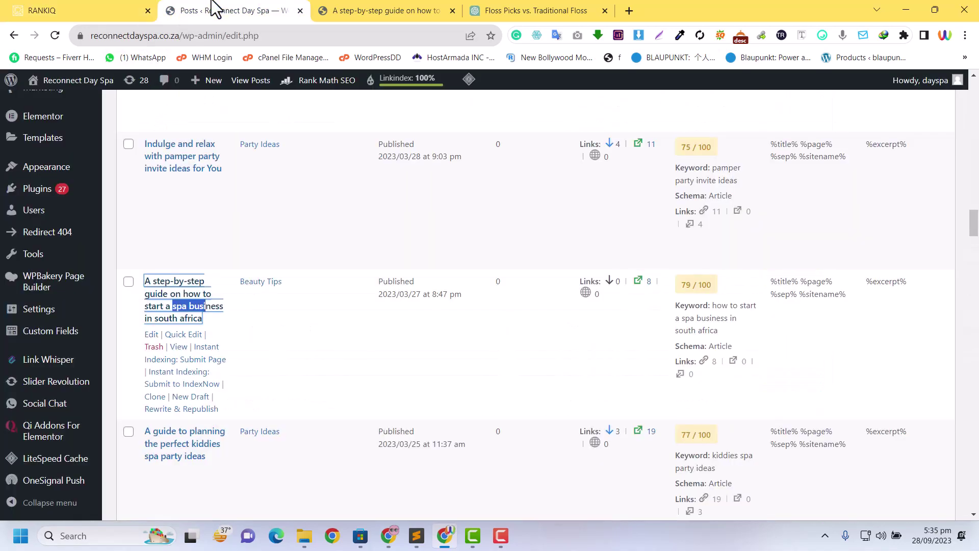
left_click(377, 10)
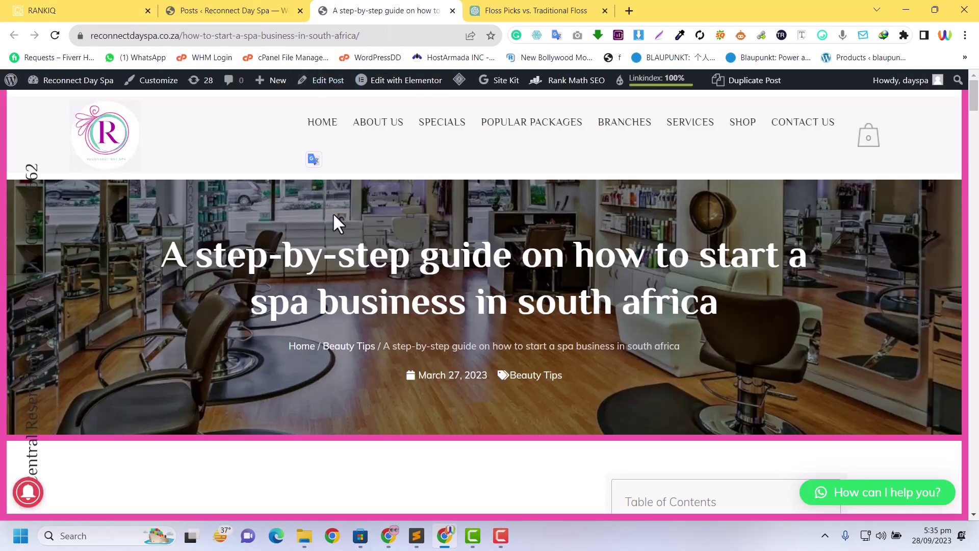
scroll(407, 247, "down", 10)
scroll(409, 249, "up", 10)
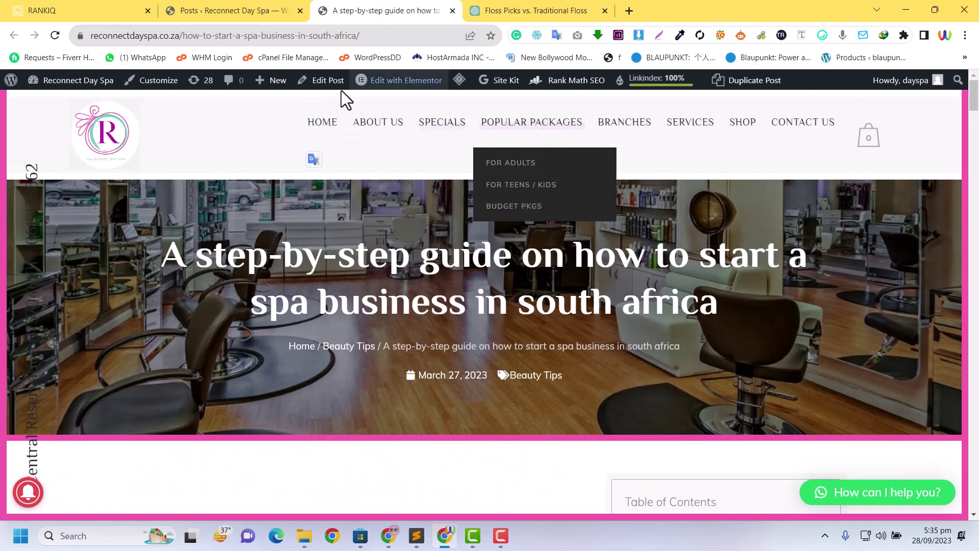
- Check the article's Site Kit stats (6.4K impressions, 240 clicks, 22.4% growth), then open a blank tab
mouse_move(494, 96)
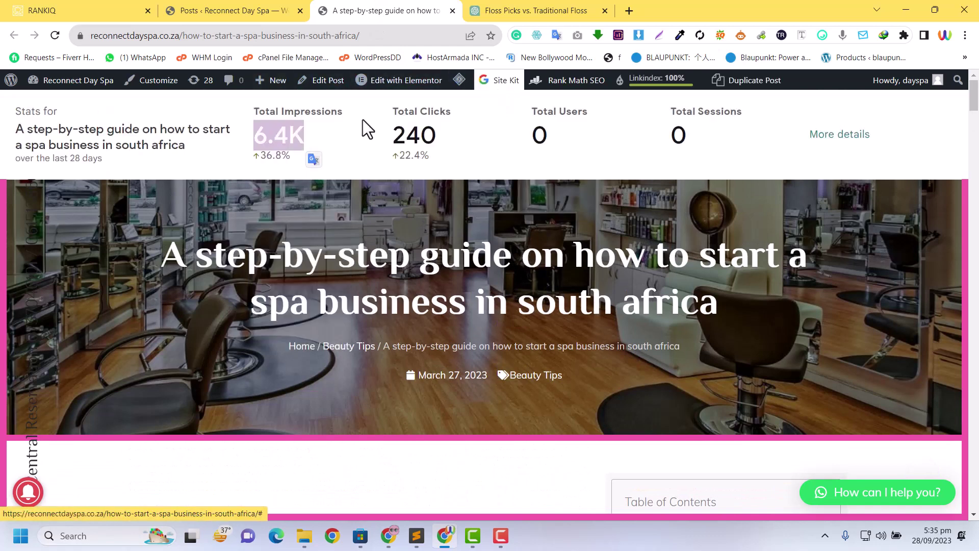
left_click_drag(256, 139, 282, 137)
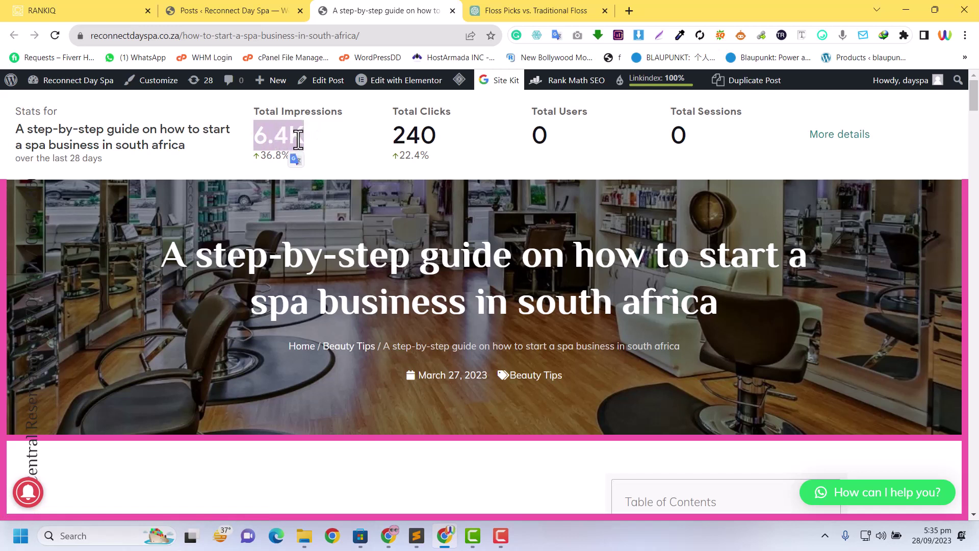
left_click(408, 131)
left_click_drag(395, 134, 432, 134)
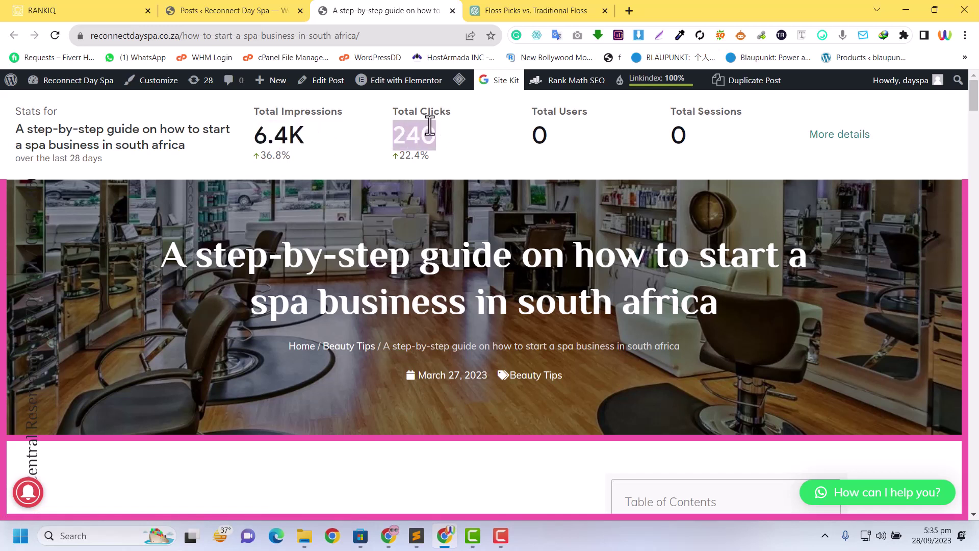
left_click(424, 131)
left_click_drag(403, 162, 426, 154)
left_click(437, 144)
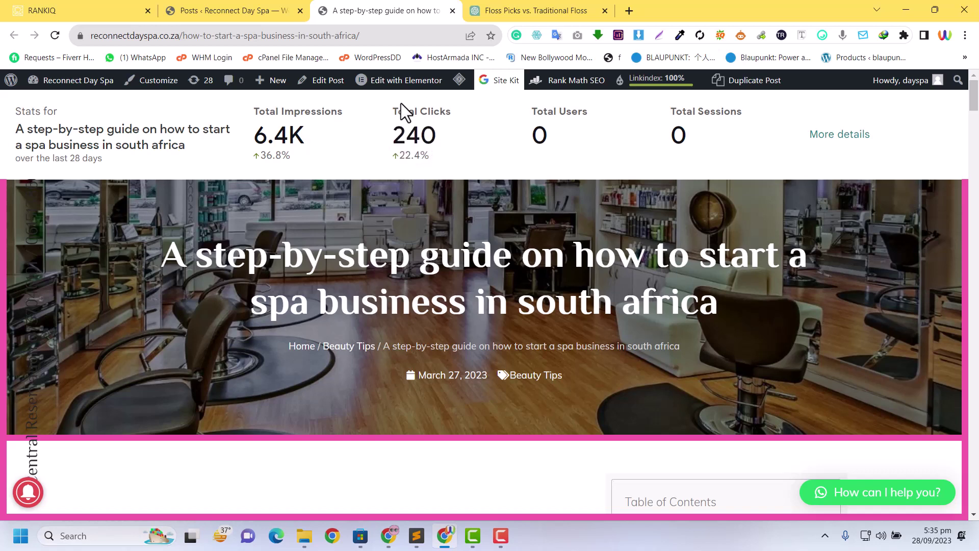
left_click(531, 8)
left_click(629, 11)
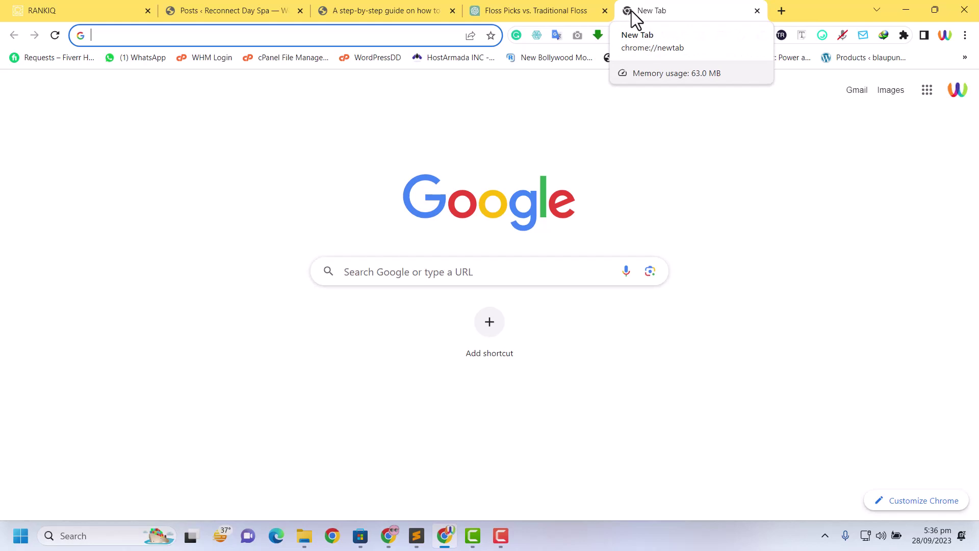
- Search Google for how to start a spa business in south africa
type("how to start")
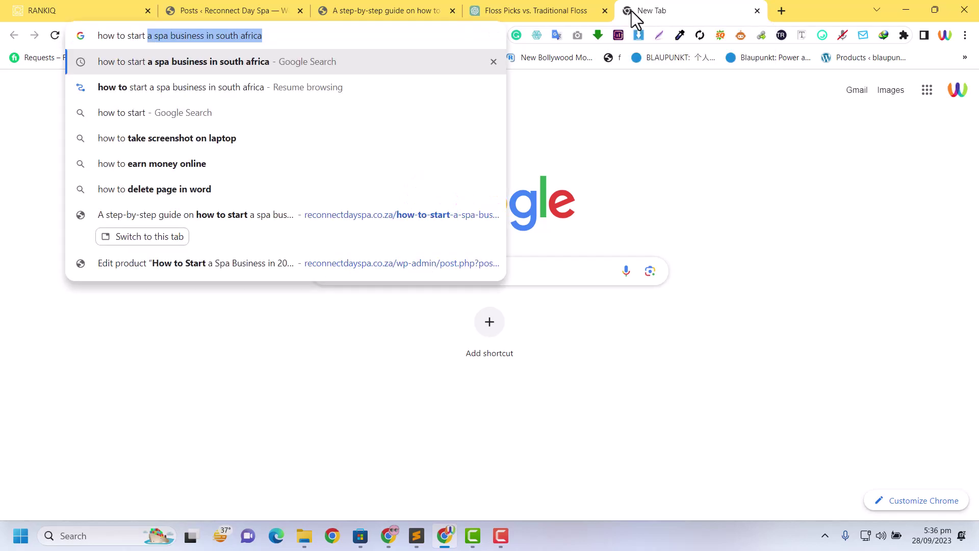
key("End")
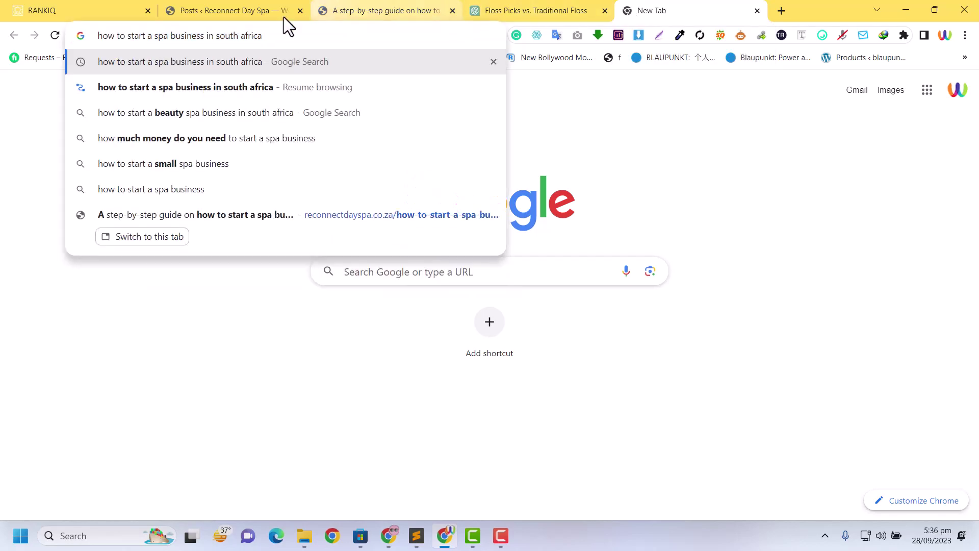
key("Return")
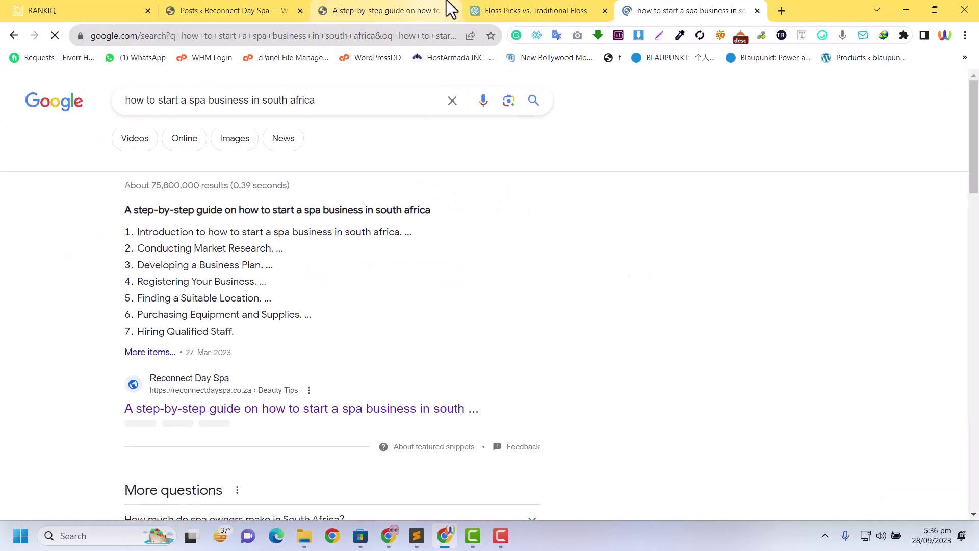
- Open the Reconnect Day Spa article shown as the featured snippet
left_click(110, 7)
left_click(668, 1)
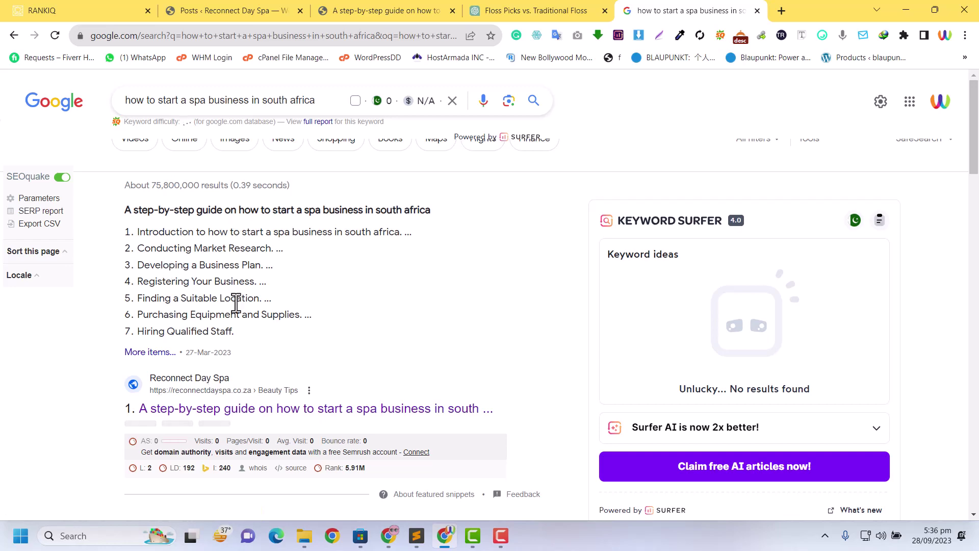
left_click(182, 416)
left_click(346, 4)
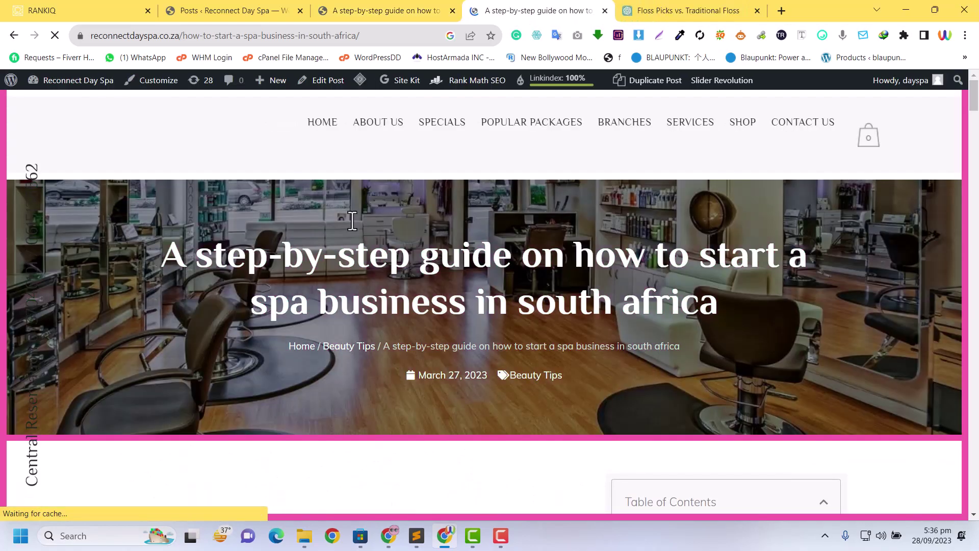
- Scroll through the spa guide's sections and switch back to the RankIQ Keyword Library
scroll(365, 262, "down", 20)
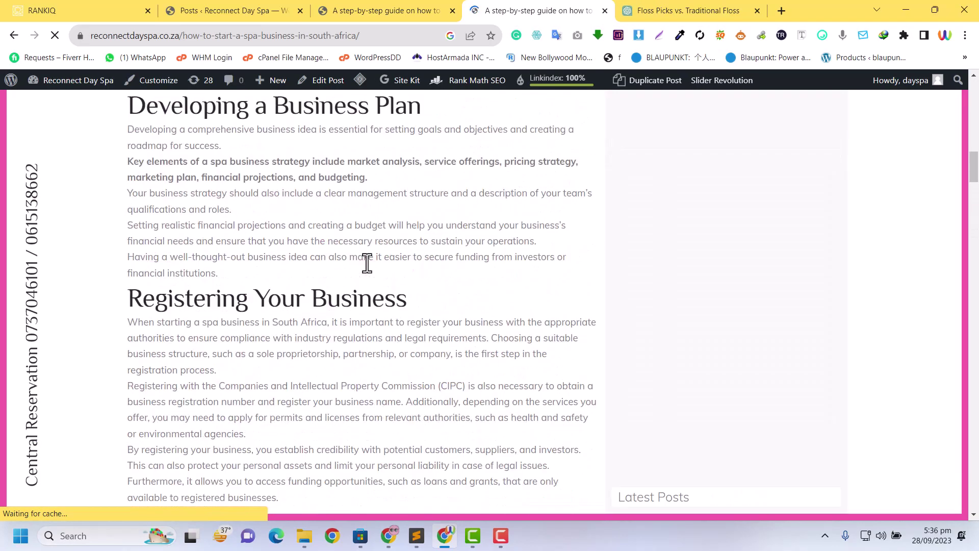
scroll(365, 262, "down", 15)
scroll(371, 142, "up", 20)
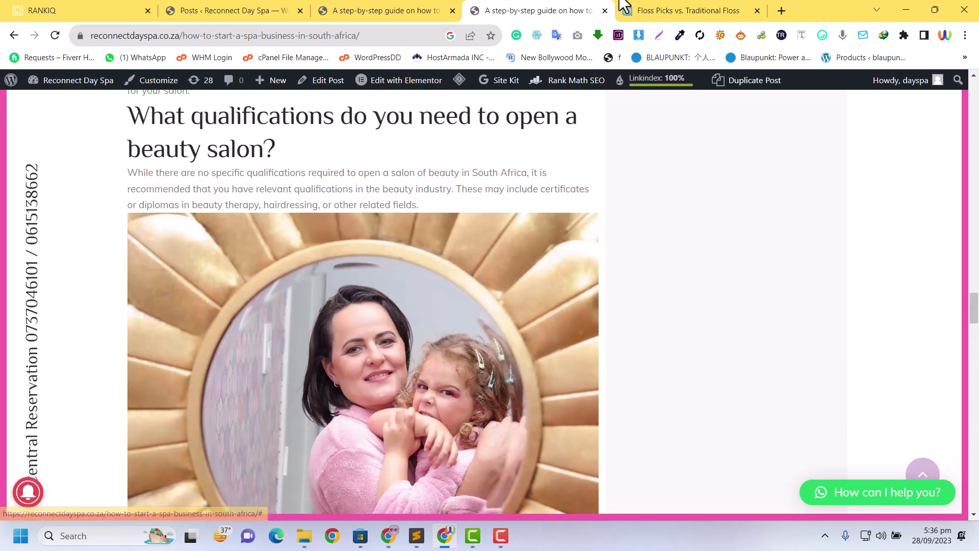
left_click(200, 3)
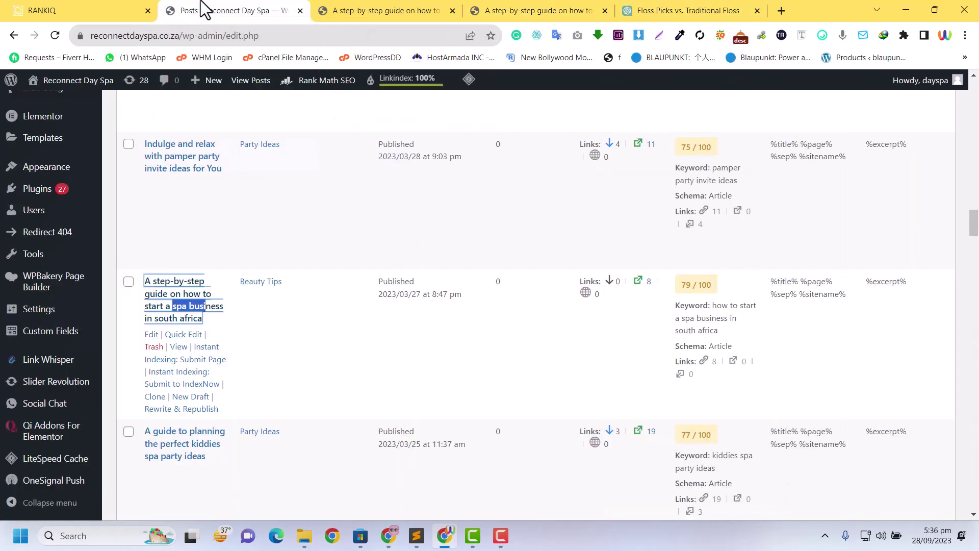
left_click(136, 10)
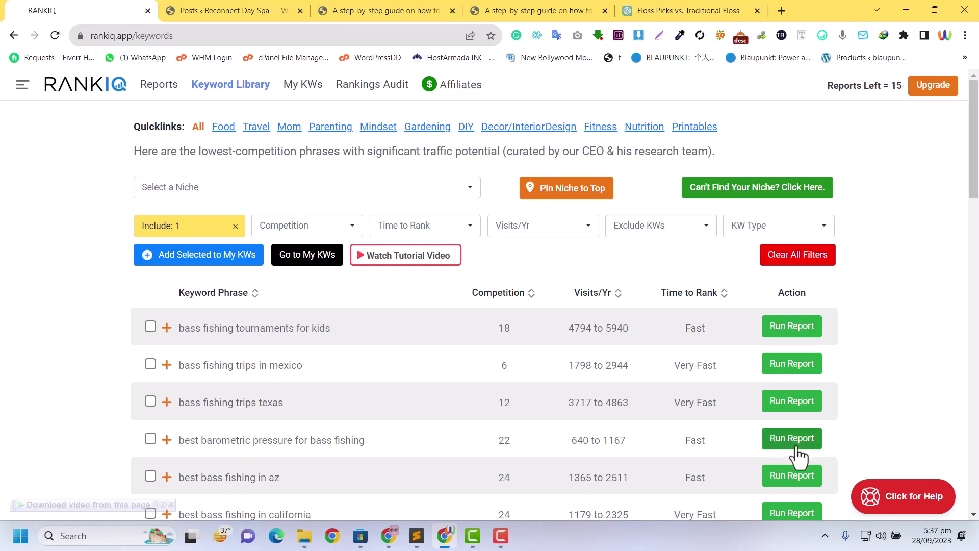
- Return to the top of the bass fishing Keyword Library and look over the niche list
scroll(798, 455, "down", 4)
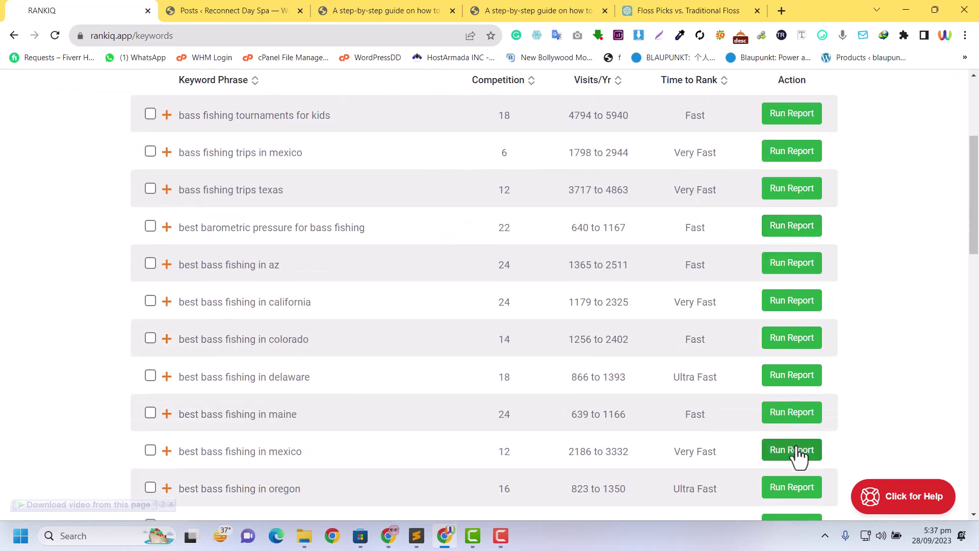
scroll(669, 348, "down", 8)
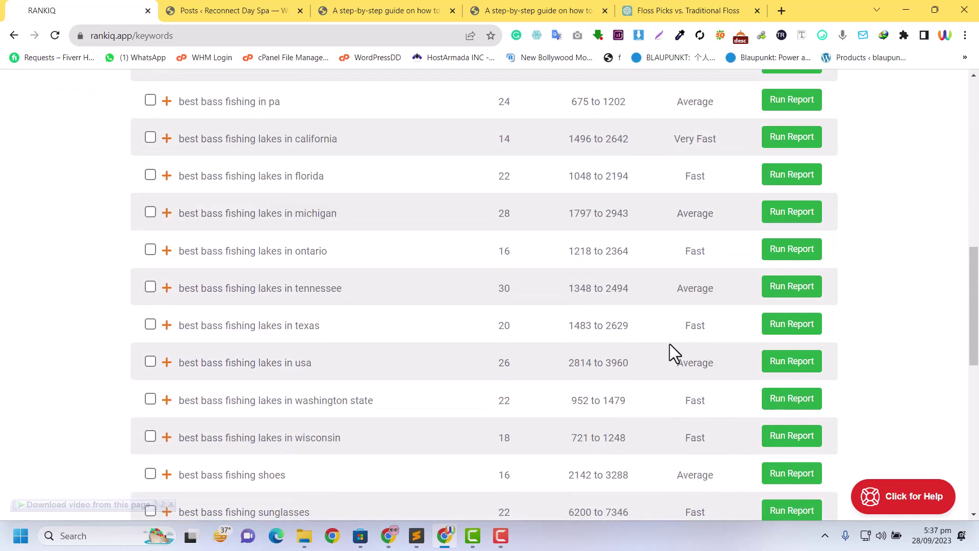
scroll(669, 349, "down", 8)
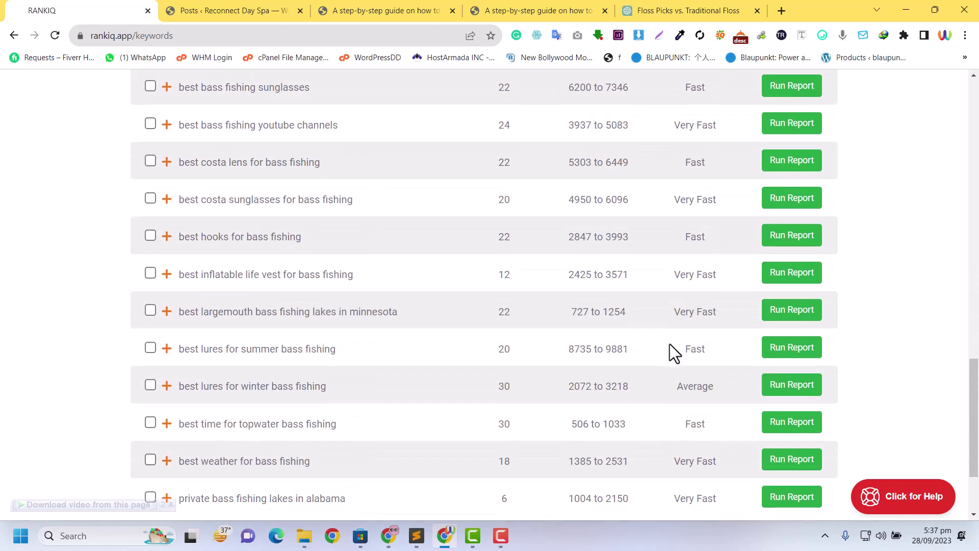
scroll(669, 344, "down", 3)
scroll(669, 343, "up", 5)
left_click(716, 7)
left_click(116, 4)
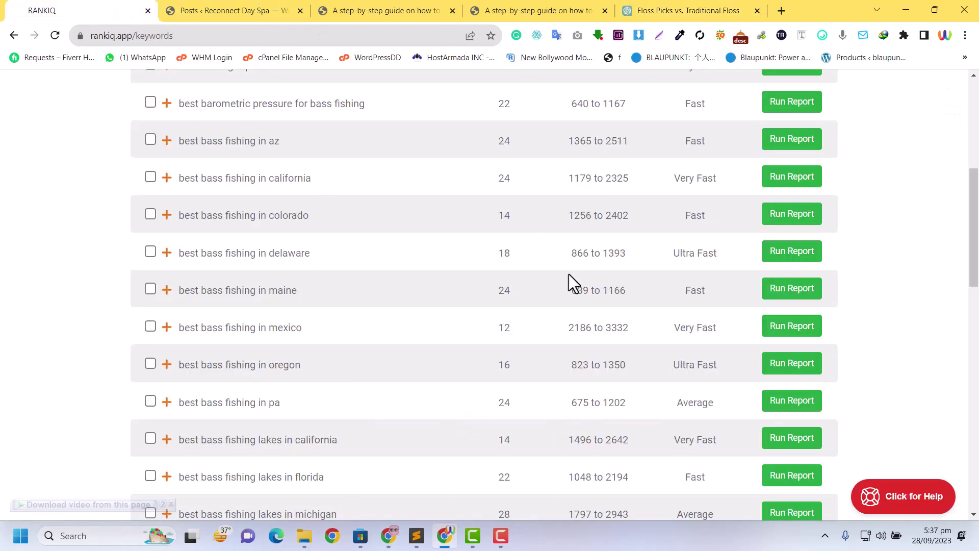
scroll(565, 293, "up", 6)
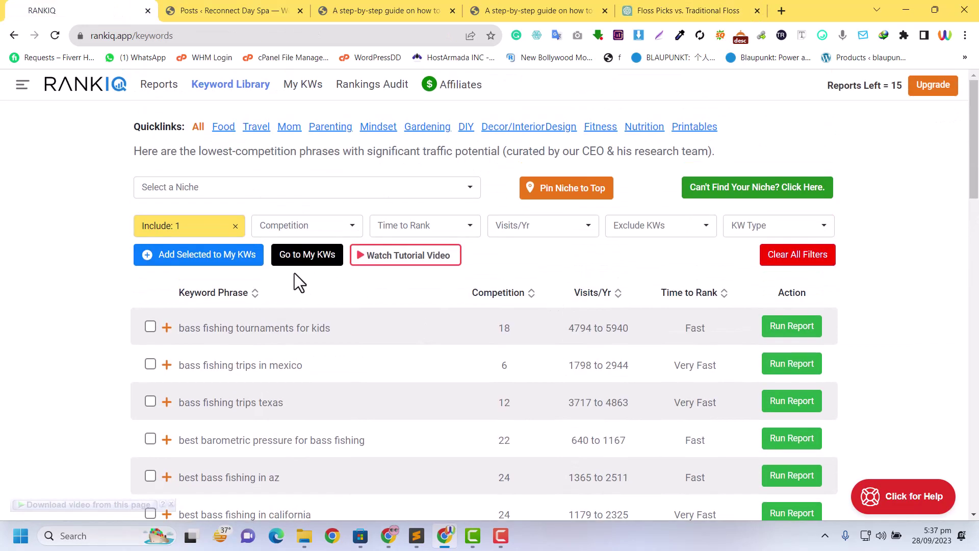
left_click(199, 204)
left_click(105, 188)
- Check the niche list and the Include filter holding the term bass fishing
left_click(196, 206)
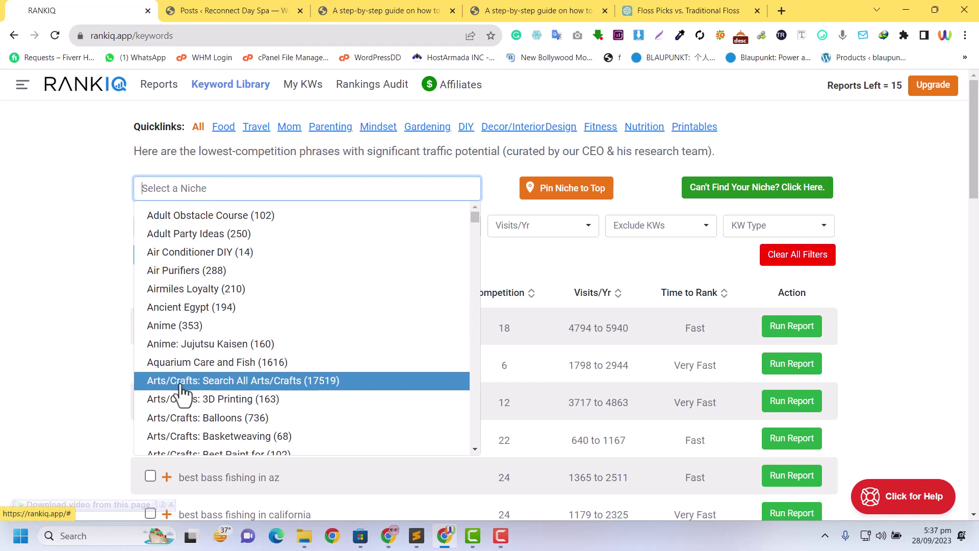
left_click(84, 276)
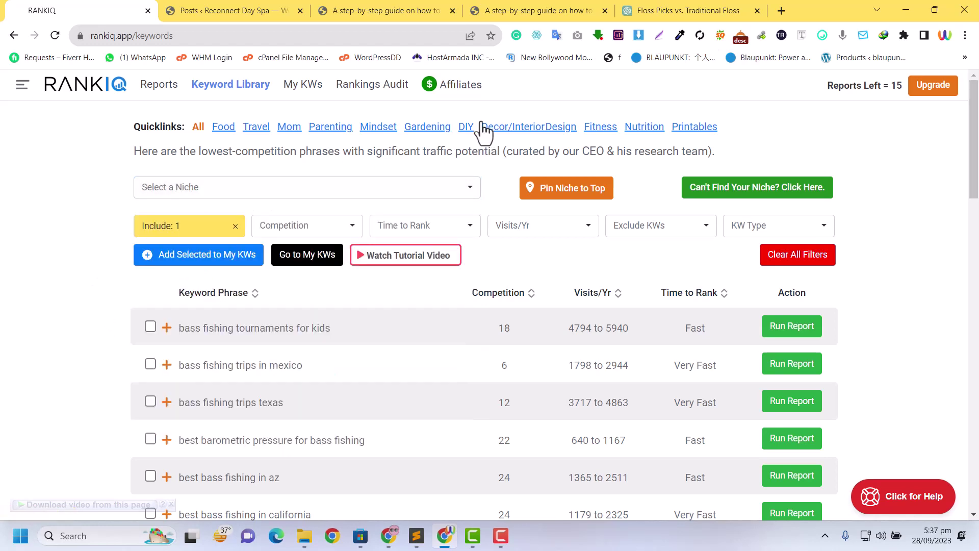
left_click(207, 235)
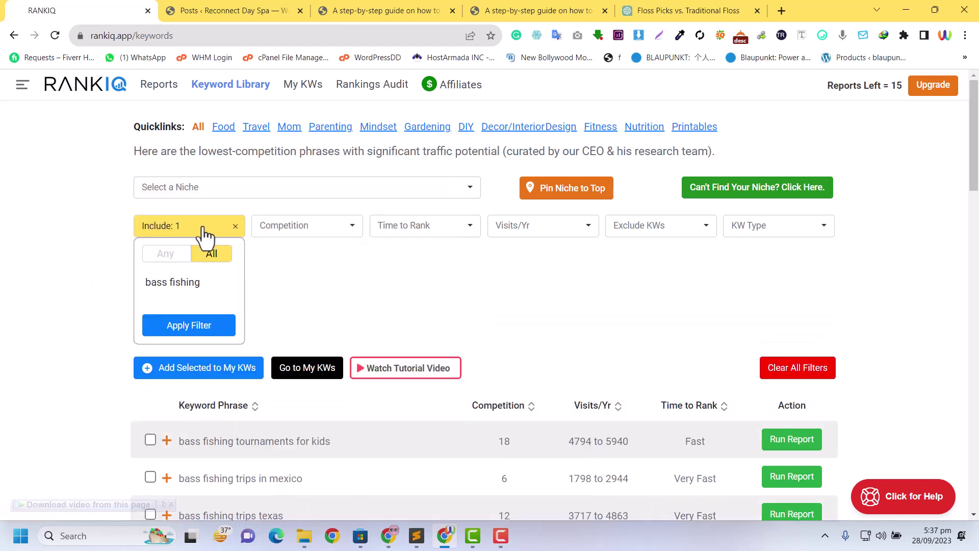
left_click_drag(201, 282, 144, 284)
left_click(168, 230)
left_click(192, 232)
- Scroll the bass fishing keywords and inspect the oregon row's Ultra Fast time-to-rank rating
scroll(558, 295, "down", 10)
scroll(555, 286, "down", 12)
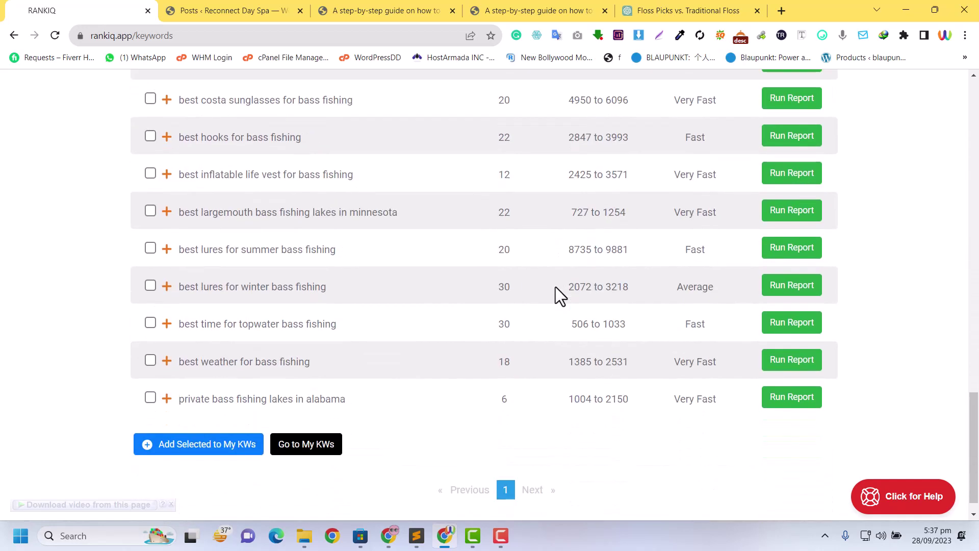
scroll(750, 275, "up", 20)
scroll(684, 240, "down", 4)
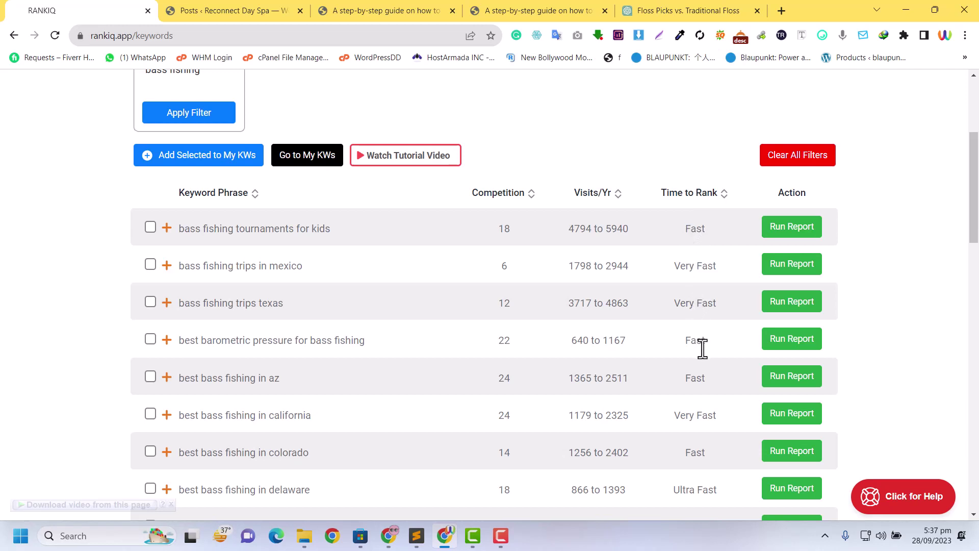
scroll(701, 347, "down", 8)
left_click_drag(701, 180, 679, 179)
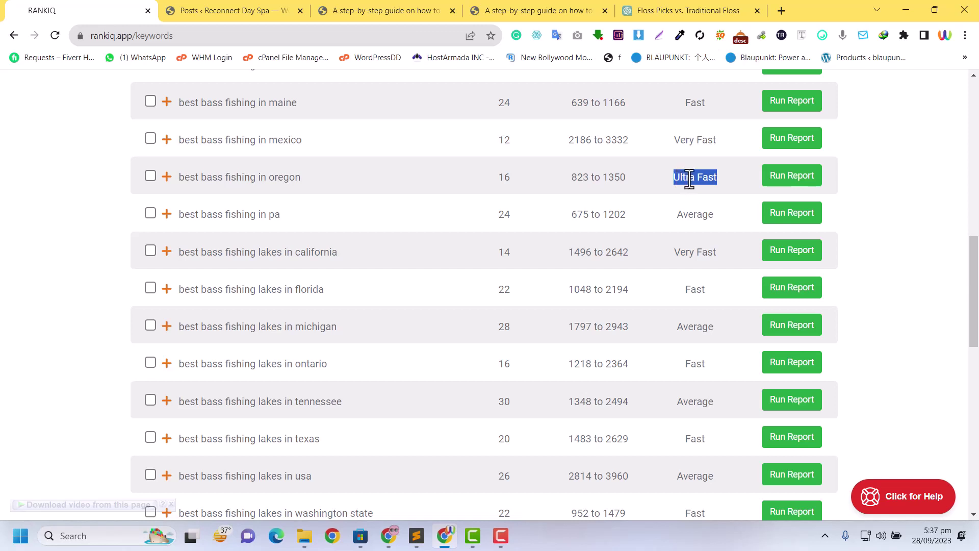
scroll(706, 177, "up", 4)
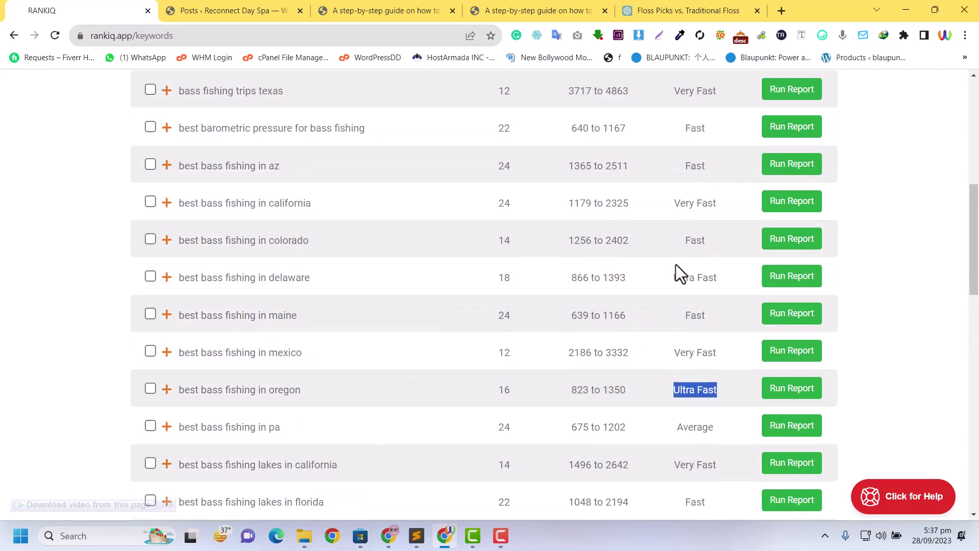
left_click(718, 392)
left_click_drag(670, 394, 718, 390)
- Scroll to the last row and select the 'private bass fishing lakes in alabama' keyword
scroll(670, 387, "down", 4)
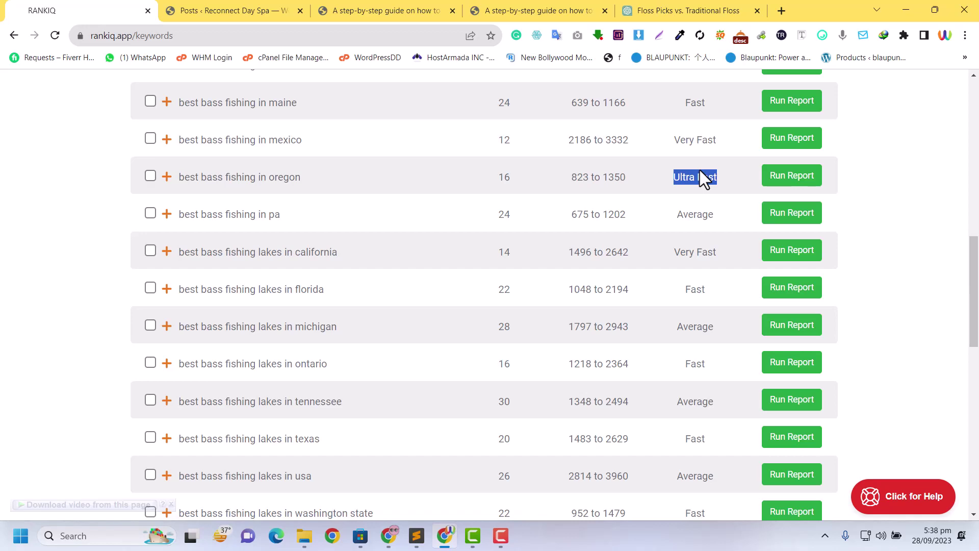
scroll(669, 295, "down", 8)
scroll(678, 311, "down", 5)
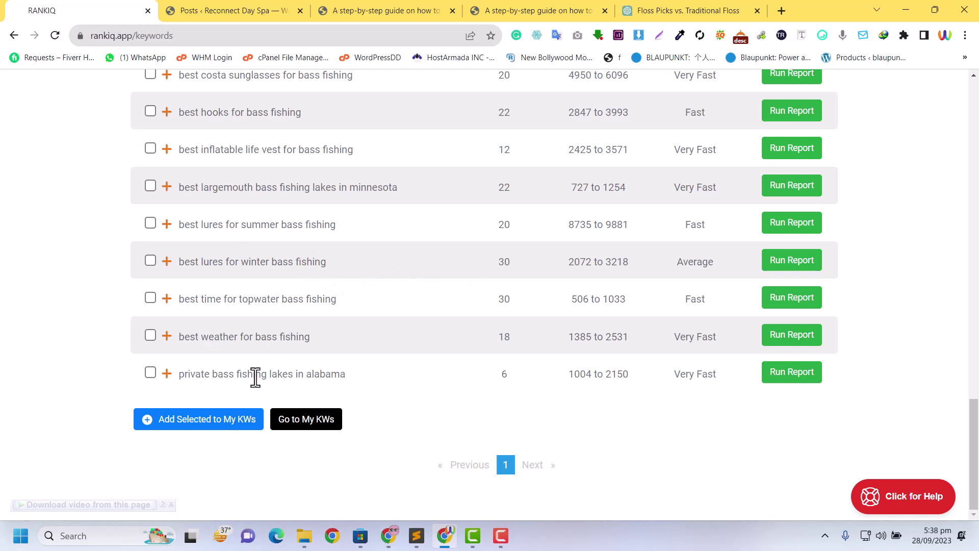
left_click_drag(355, 377, 197, 378)
left_click(534, 372)
left_click_drag(339, 377, 163, 389)
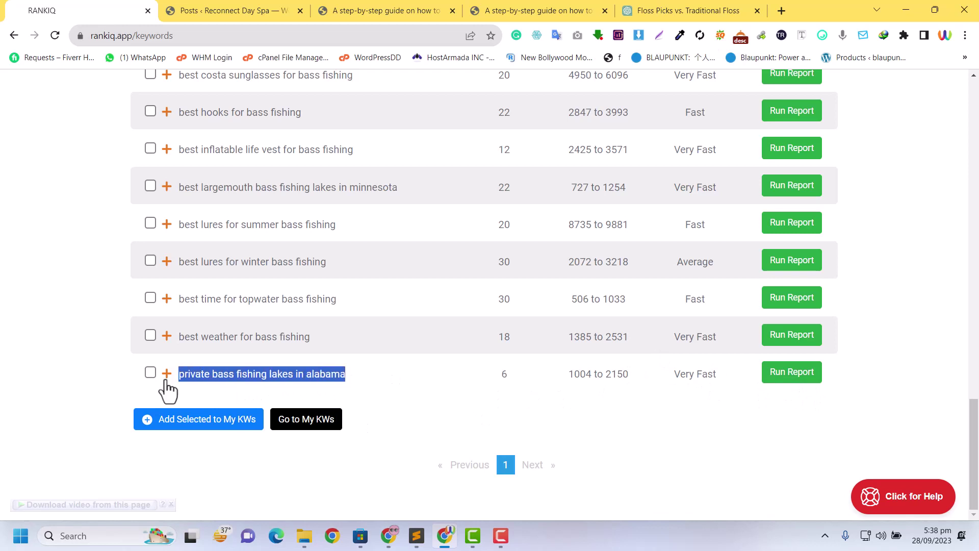
- Run the 'private bass fishing lakes in alabama' report, noting its A++ grade and 1,430-word target
left_click(785, 380)
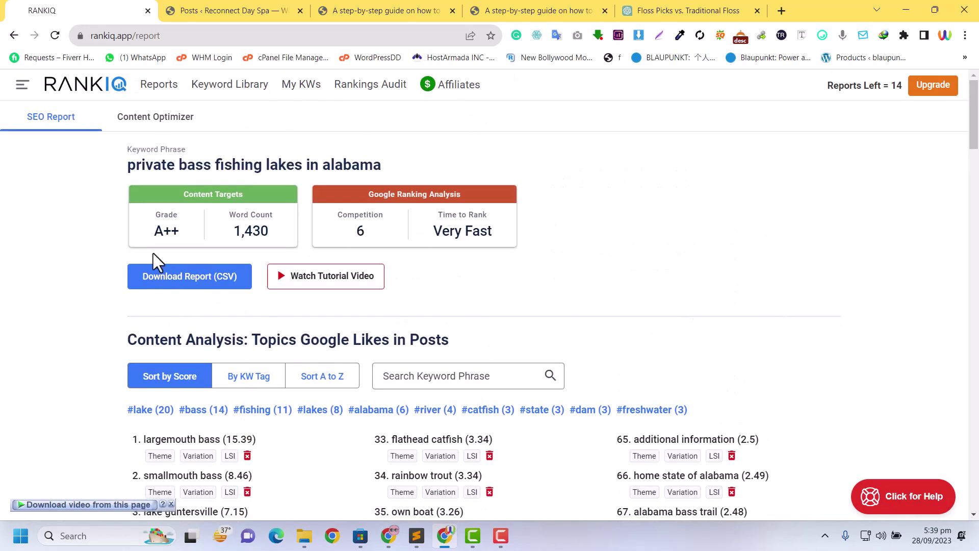
left_click_drag(139, 223, 271, 235)
left_click(243, 237)
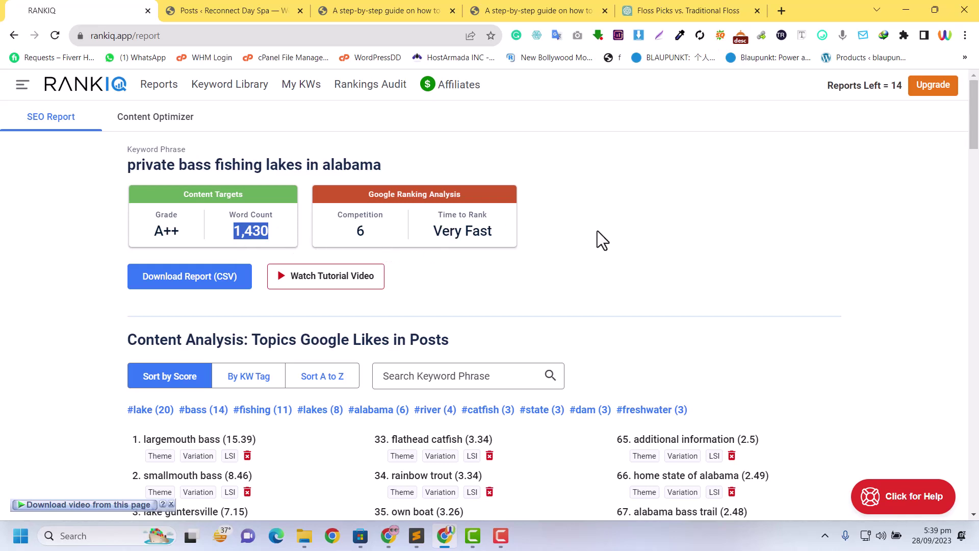
left_click(489, 234)
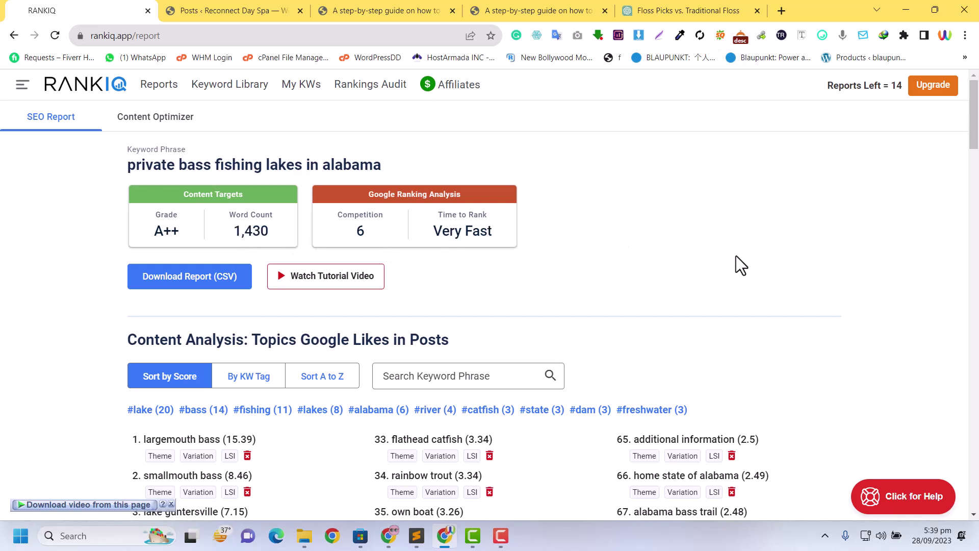
scroll(736, 255, "down", 20)
scroll(736, 255, "up", 20)
left_click(157, 127)
- Paste the copied topic keyword list into a new ChatGPT chat's message box
left_click(663, 2)
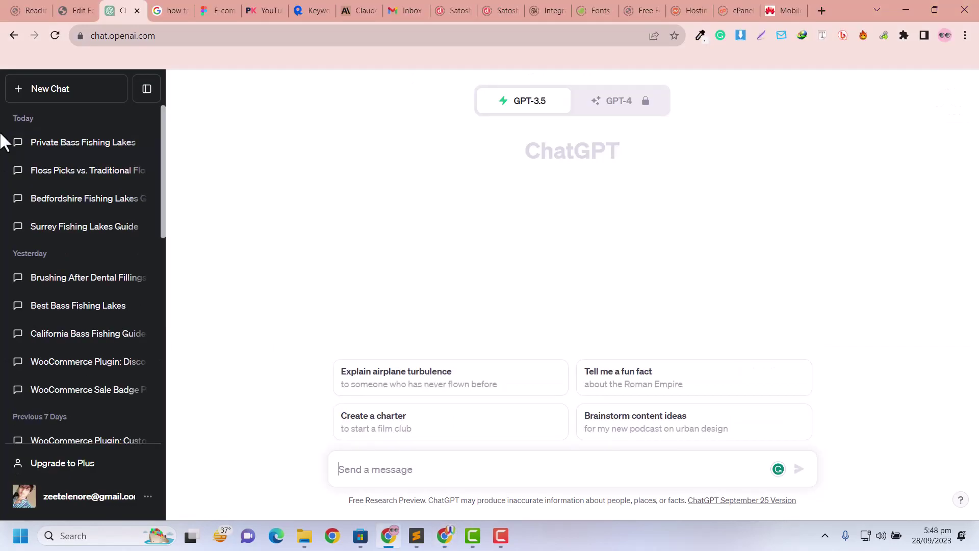
mouse_move(429, 535)
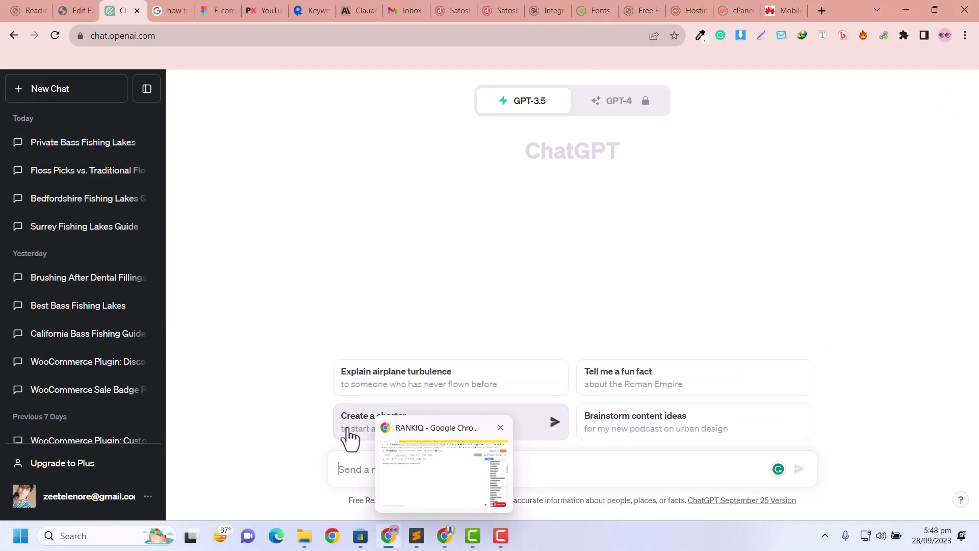
left_click(356, 465)
key("ctrl+v")
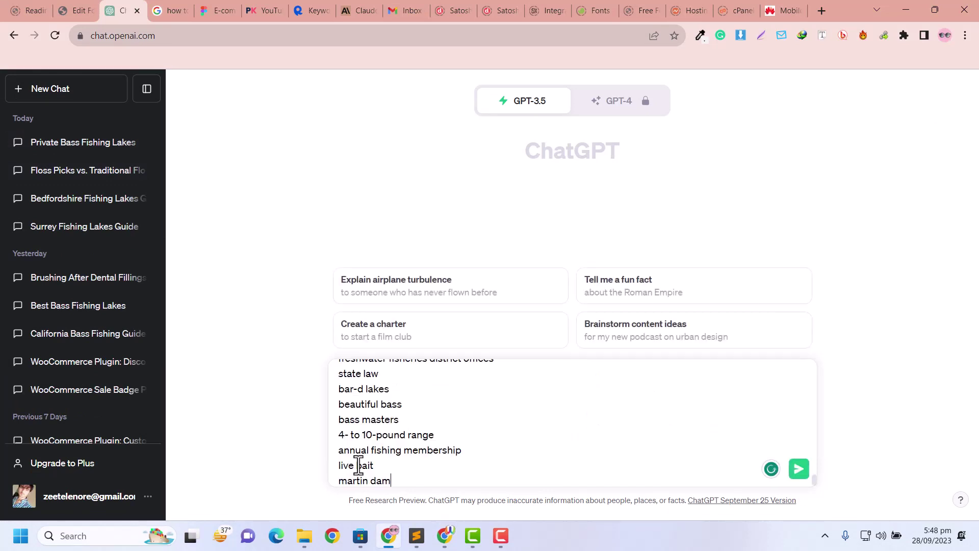
scroll(448, 452, "up", 10)
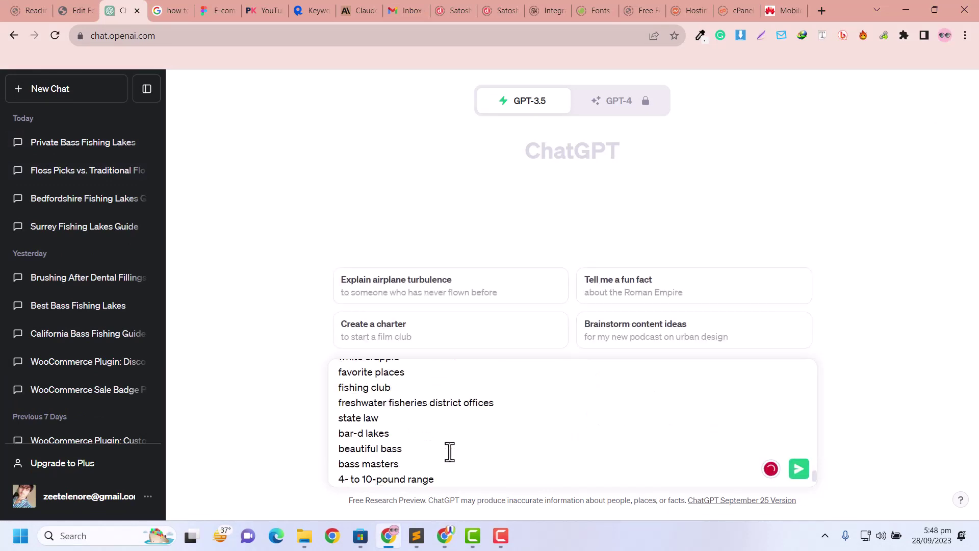
left_click(55, 1)
left_click(107, 1)
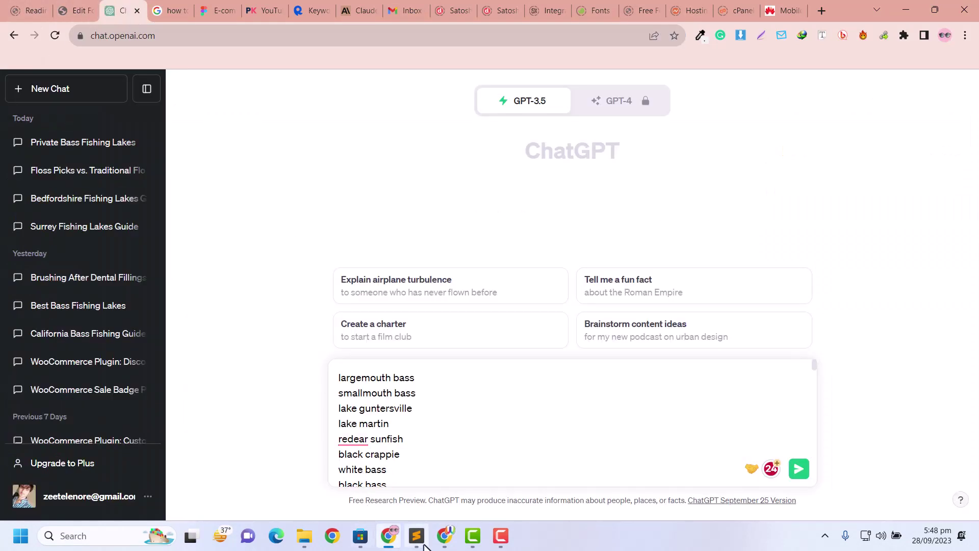
- Back on RankIQ's SEO report, select the phrase 'private bass fishing lakes in alabama'
left_click(443, 533)
scroll(844, 327, "up", 3)
scroll(837, 331, "down", 10)
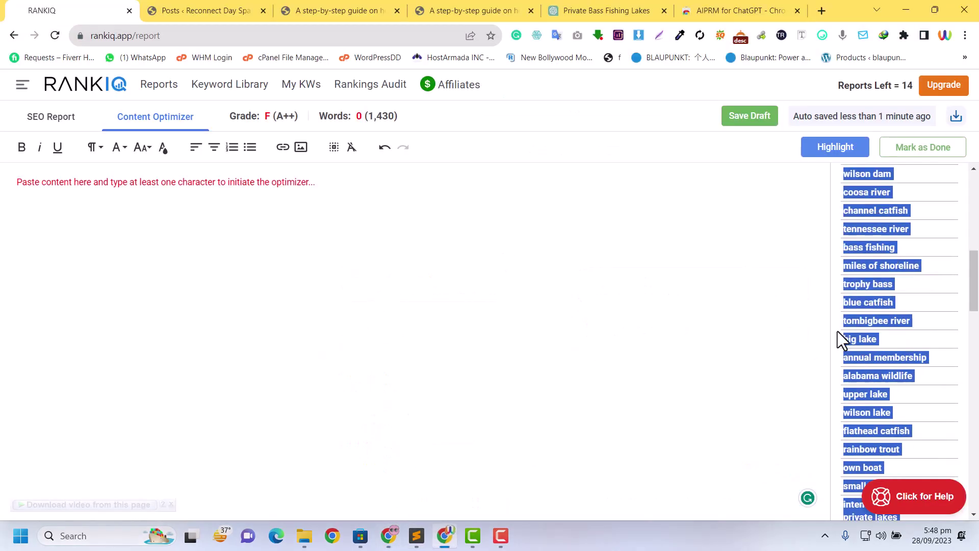
left_click(57, 122)
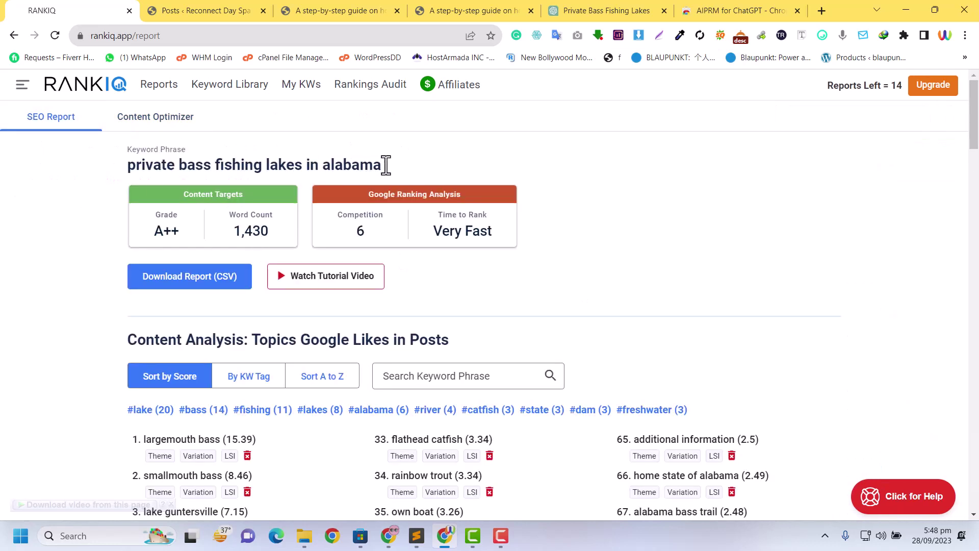
left_click_drag(384, 164, 95, 167)
key("ctrl+c")
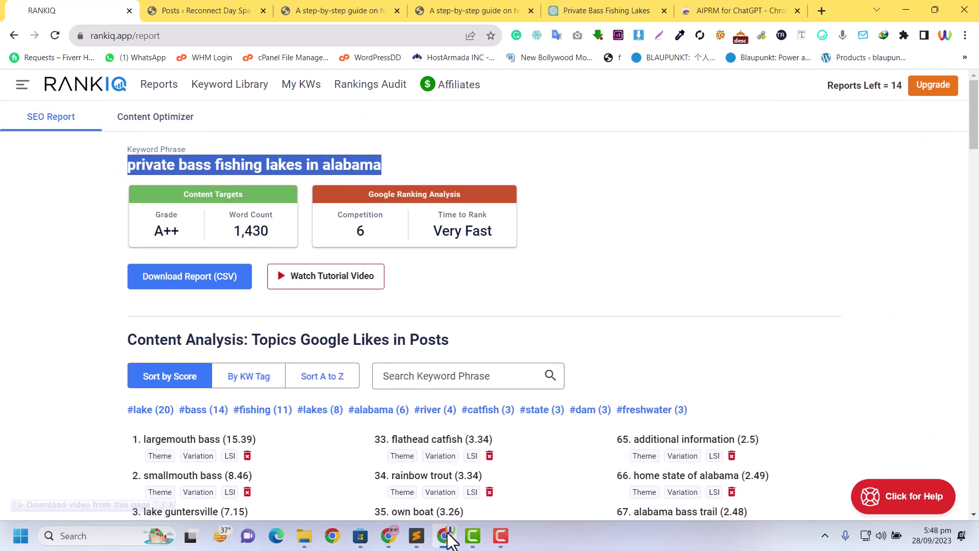
- Add a first line 'Keyword: private bass fishing lakes in alabama' to the prompt and begin the request below it
left_click(388, 535)
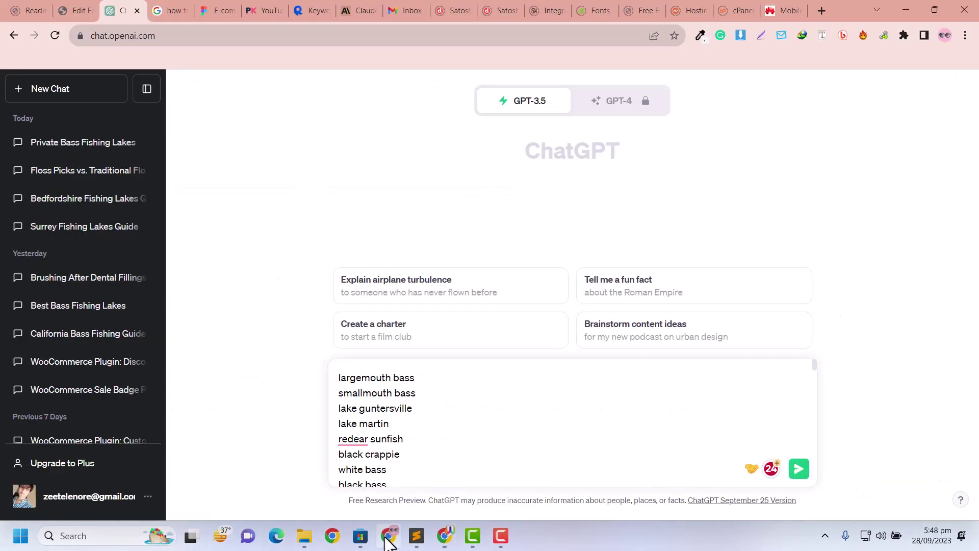
scroll(493, 409, "down", 5)
scroll(493, 409, "up", 10)
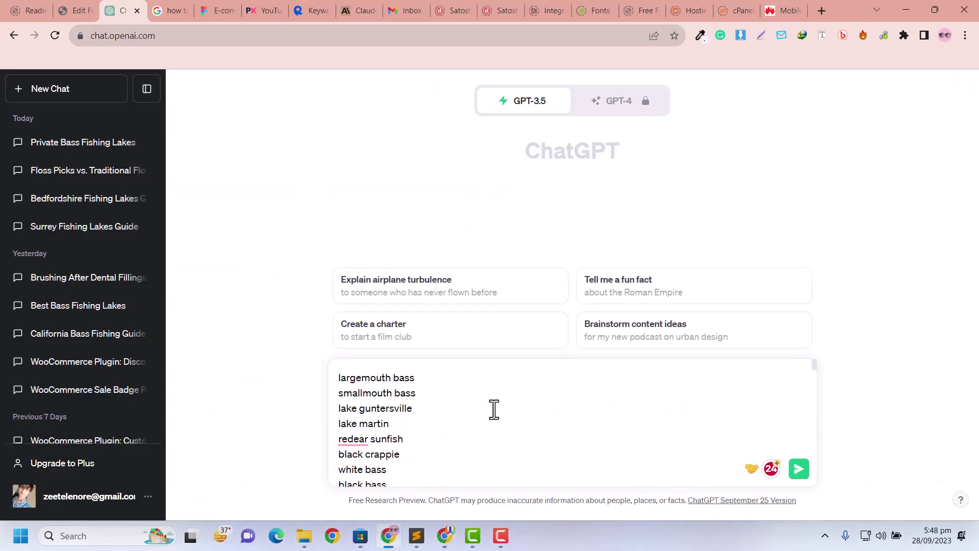
left_click(336, 377)
key("shift+Return")
key("ctrl+v")
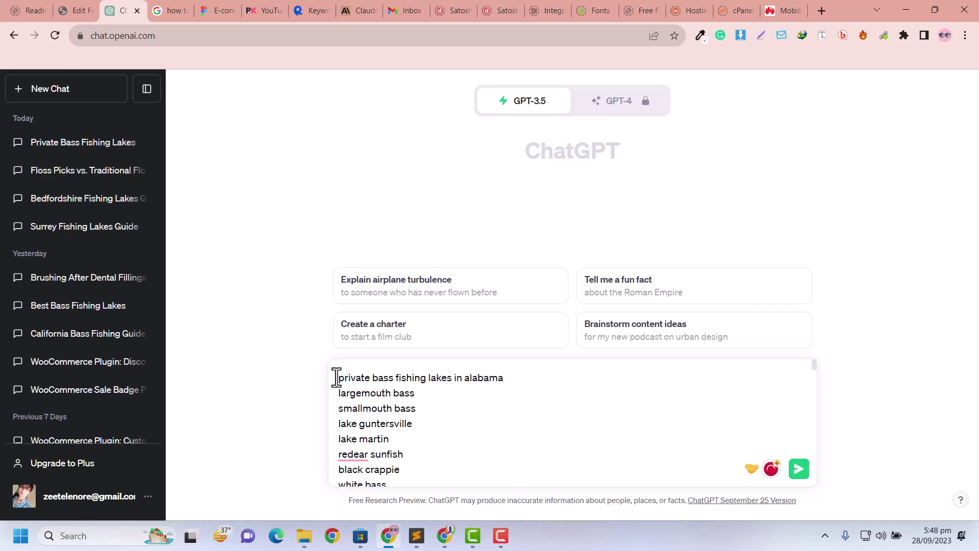
left_click(337, 378)
type("Keyword")
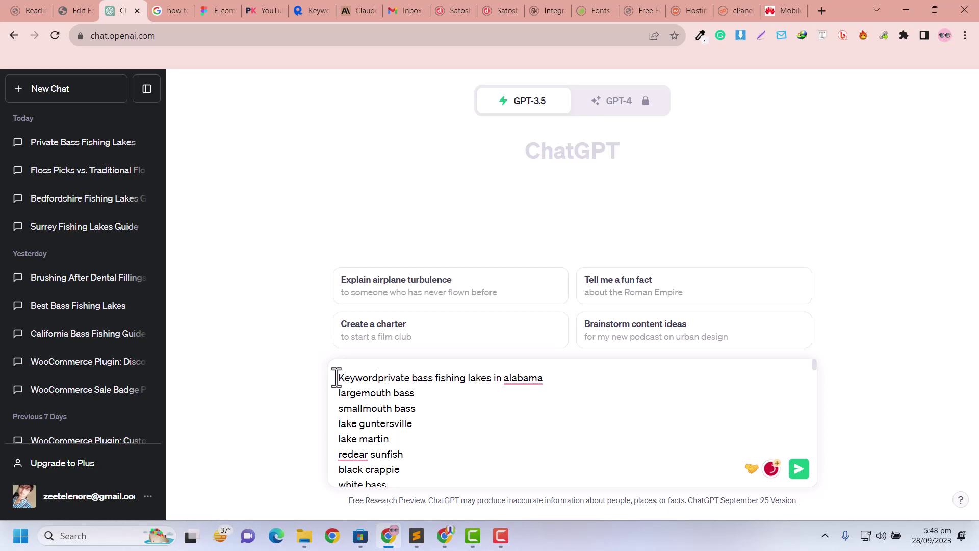
type(":")
left_click(573, 376)
key("Return")
type("W")
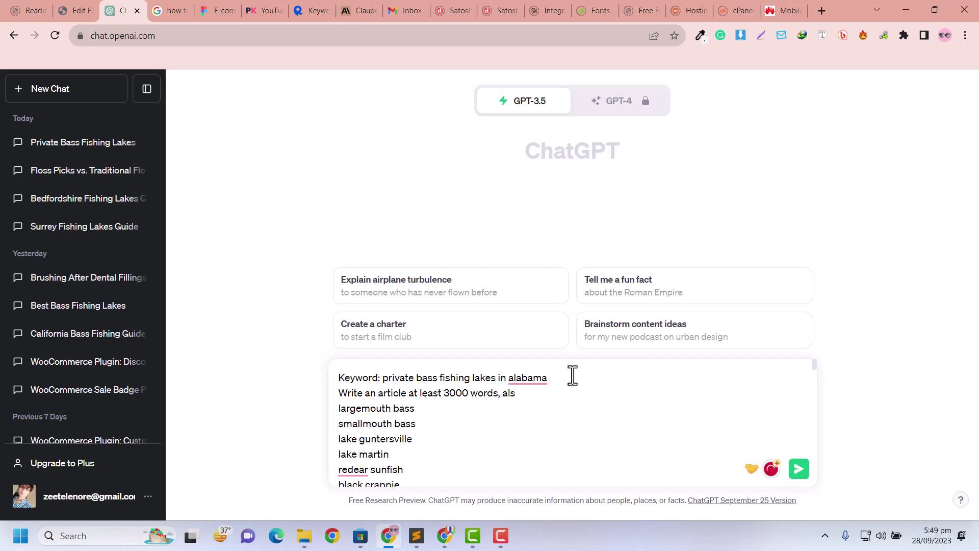
- Type the request for proper headings, subheadings and SEO-friendly paragraphs
type("n below")
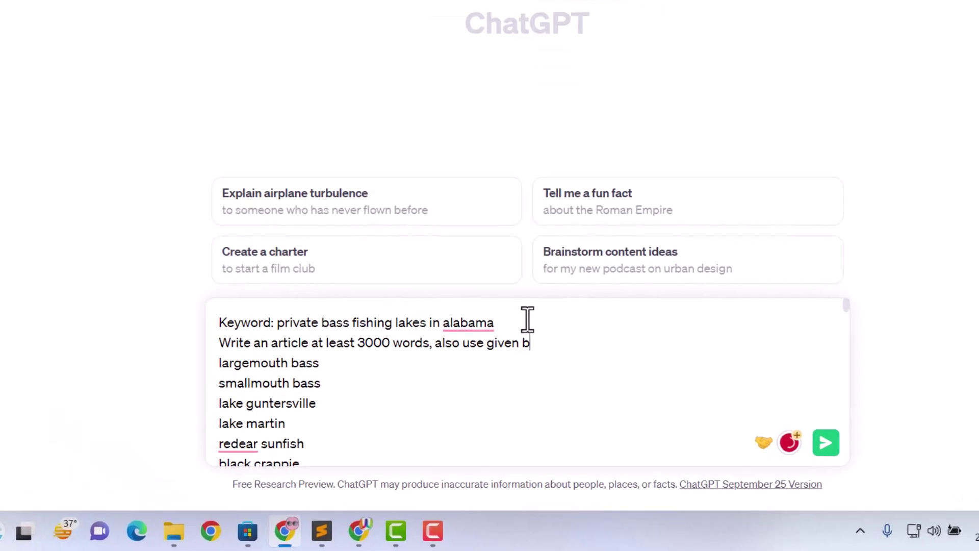
type("words ")
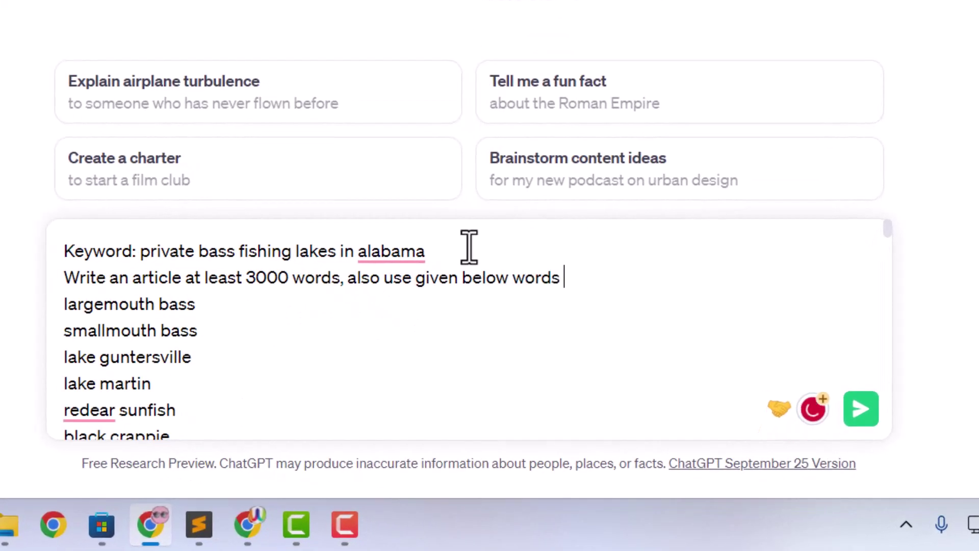
type("in the art")
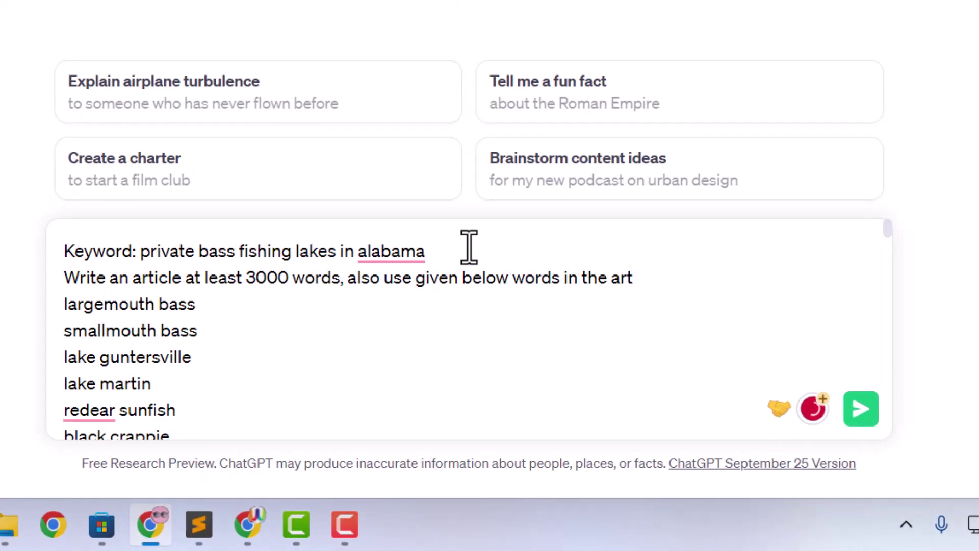
type("cicle. ")
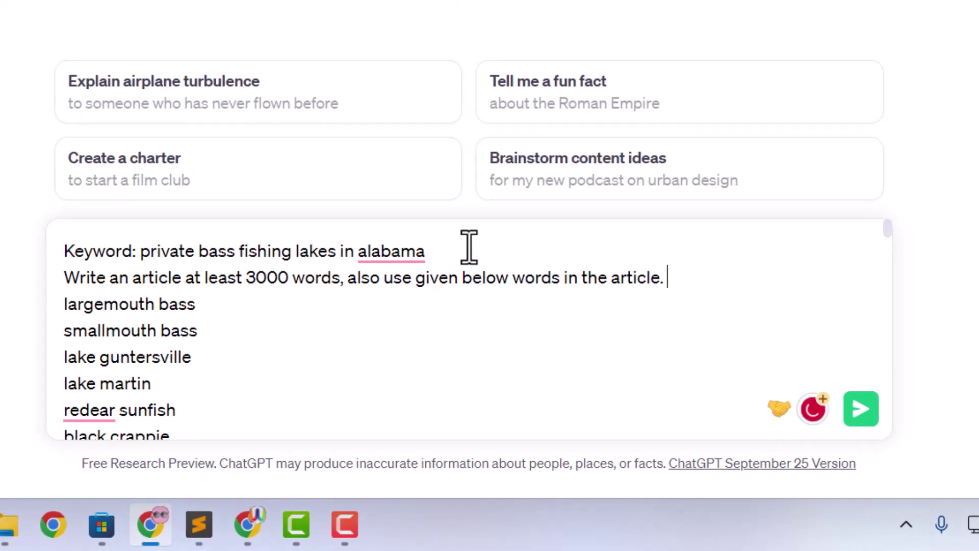
type("The at")
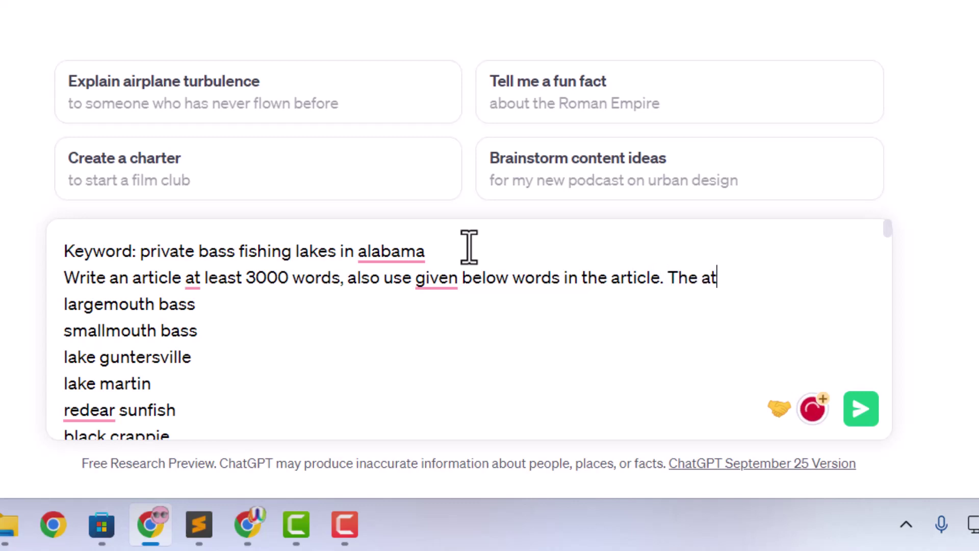
key("BackSpace")
type("rtic")
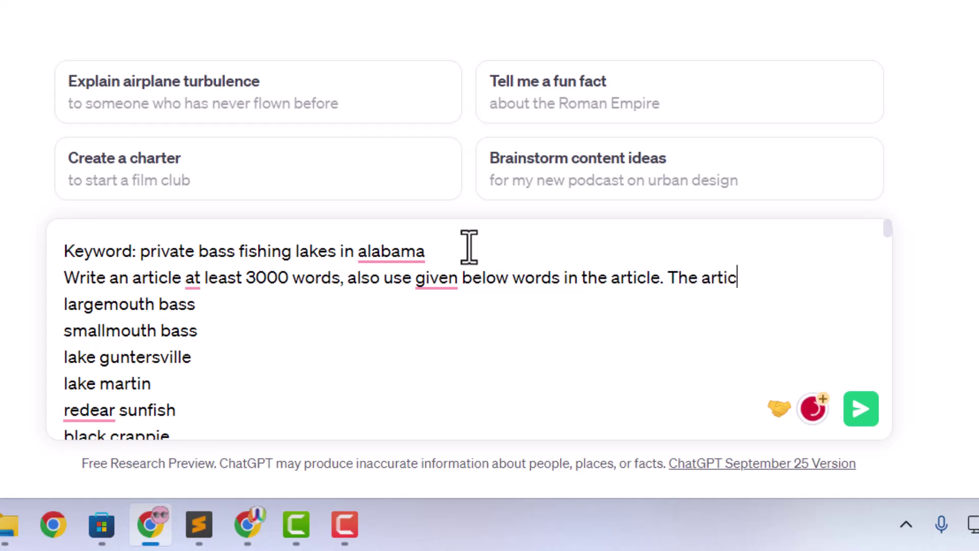
type("le should be")
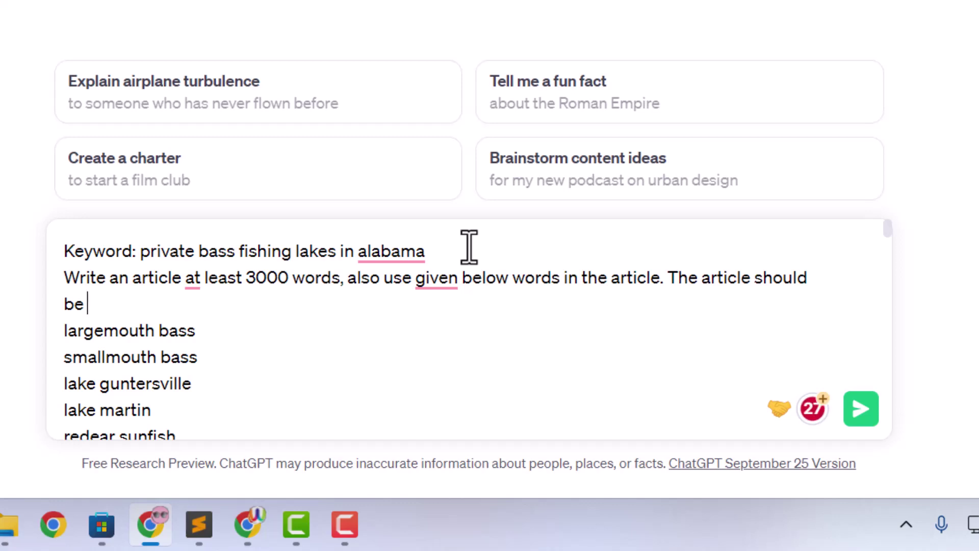
key("BackSpace")
key("BackSpace")
key("BackSpace")
type("hae")
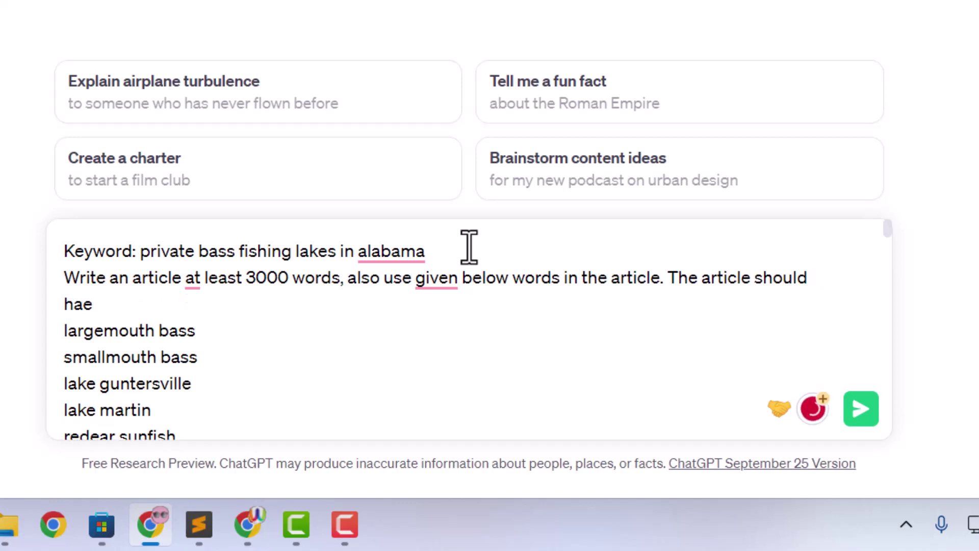
type("ve")
key("BackSpace")
key("BackSpace")
key("BackSpace")
type("ve proper headings")
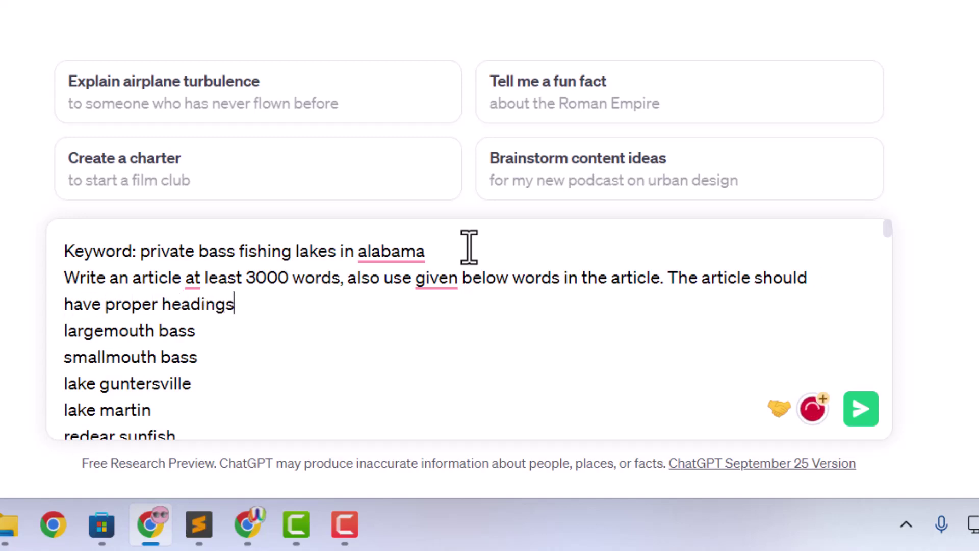
type(", sub")
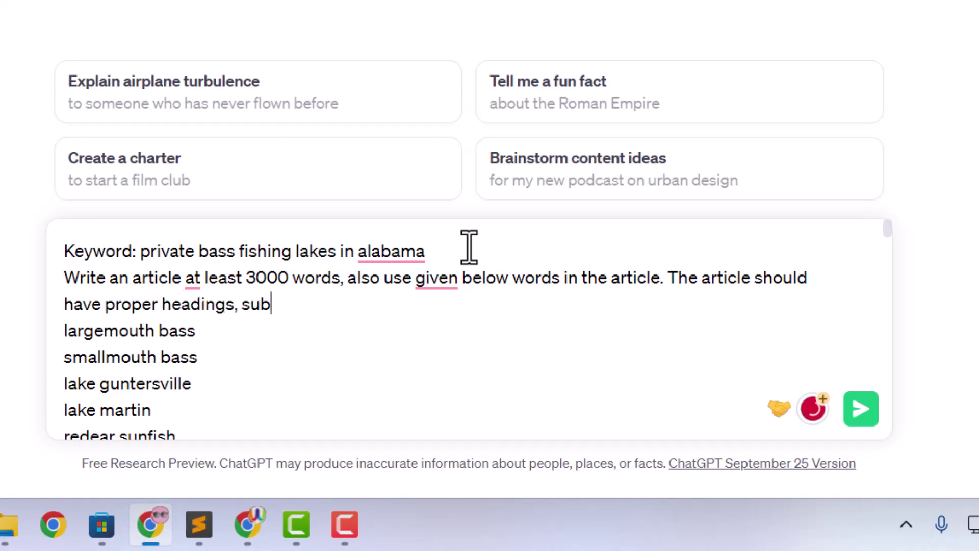
type(" headings a")
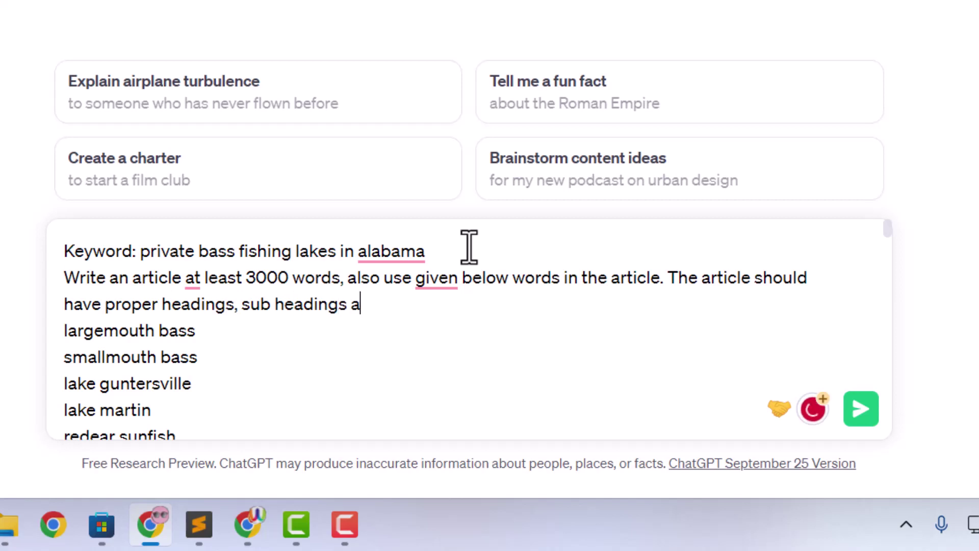
type("nd pera")
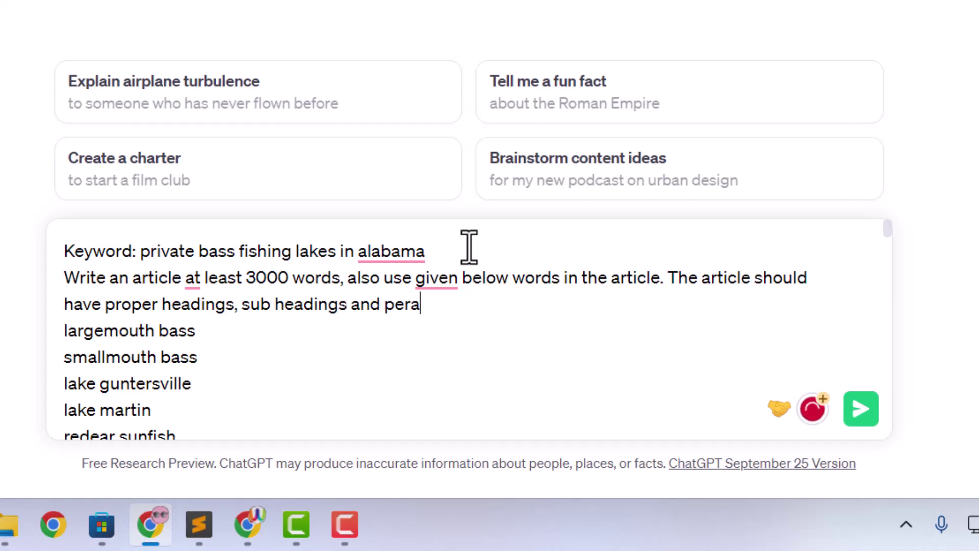
type("graphs")
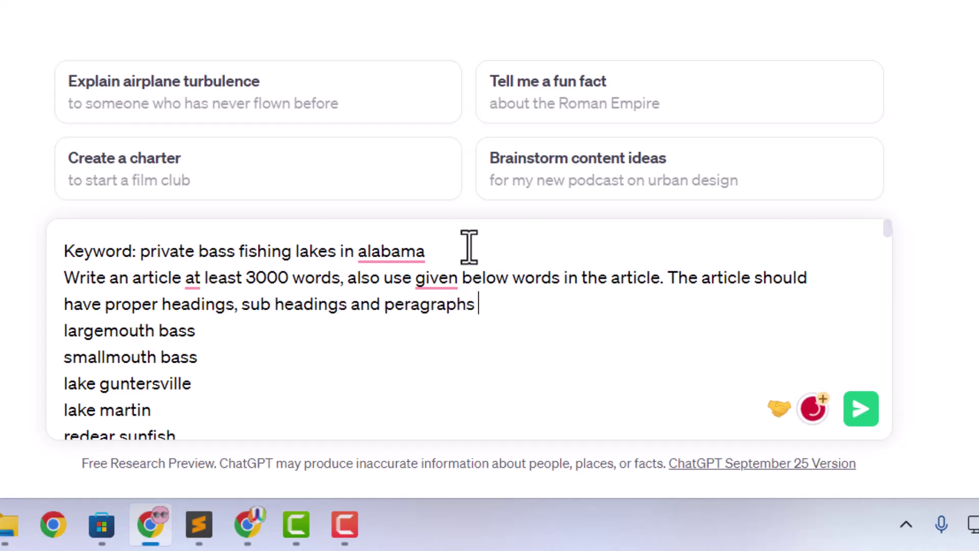
type(" SEO fri")
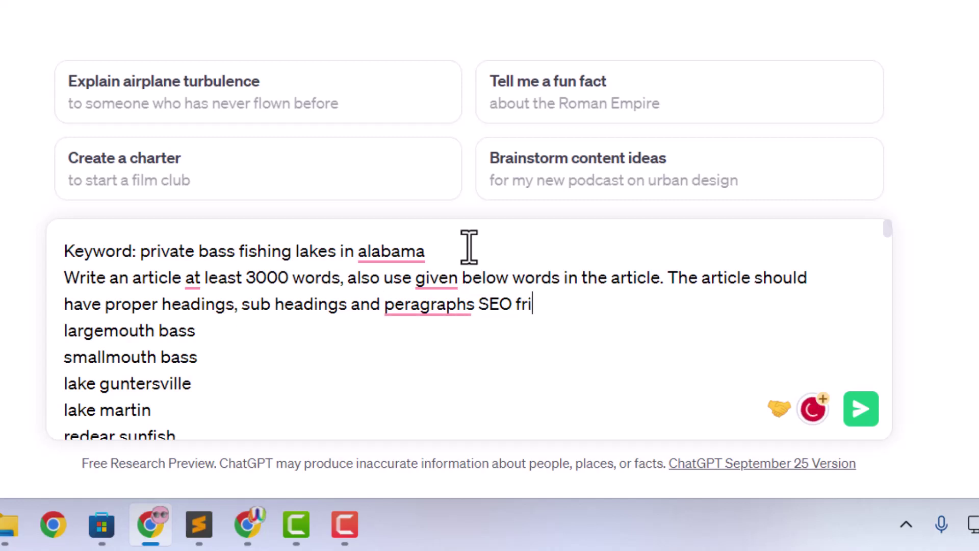
type("endly.")
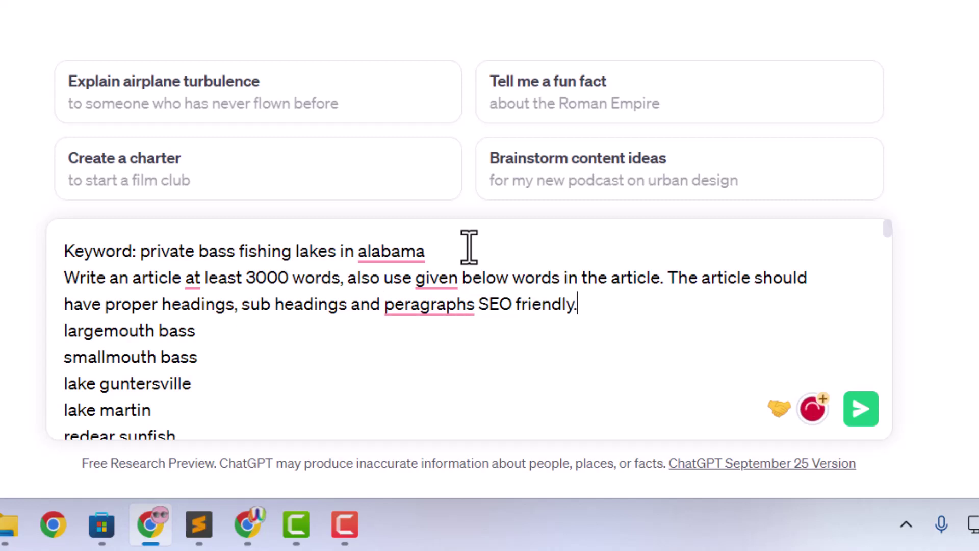
- Accept Grammarly fixes: 'the words', 'paragraphs', an added comma, capitalized Alabama and inserted 'of'
mouse_move(441, 280)
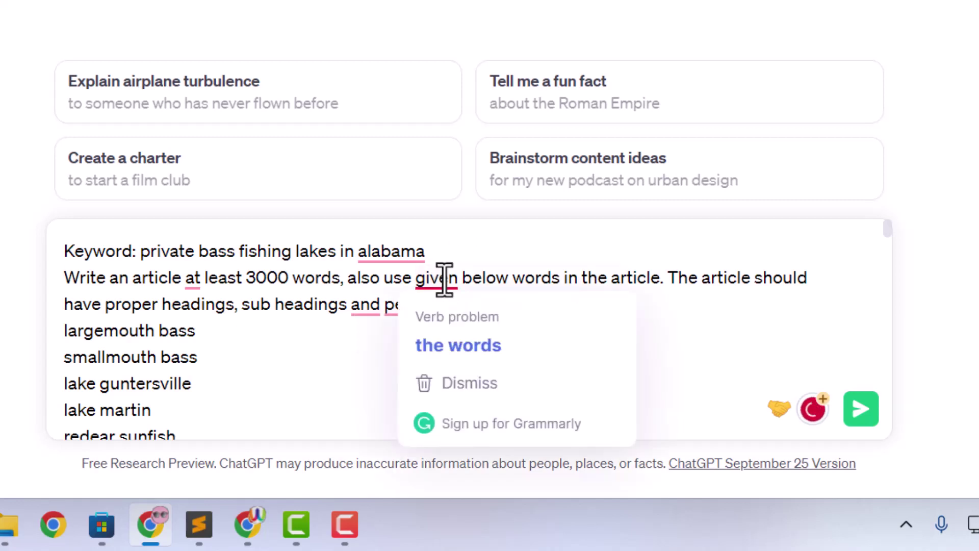
left_click(449, 331)
mouse_move(461, 309)
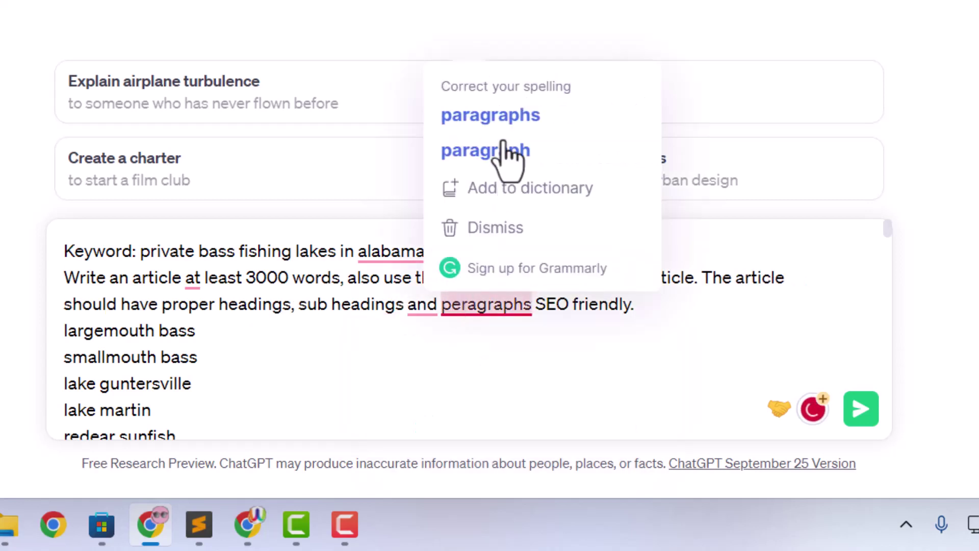
left_click(510, 116)
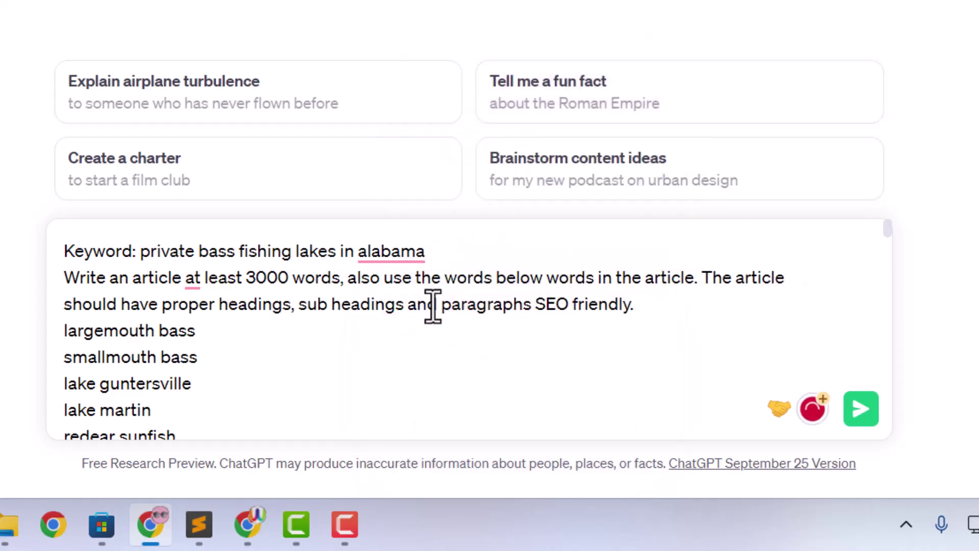
mouse_move(433, 301)
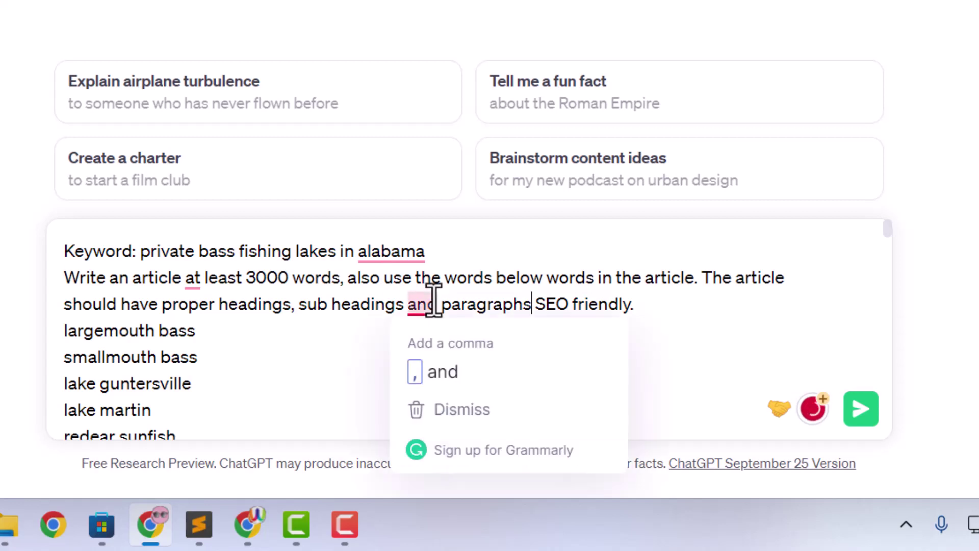
left_click(438, 368)
mouse_move(398, 257)
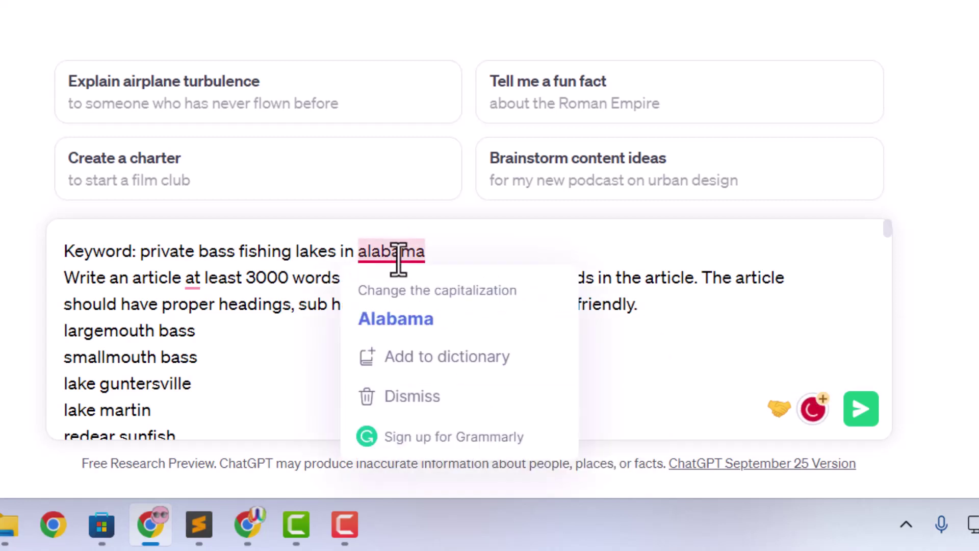
left_click(373, 318)
mouse_move(199, 286)
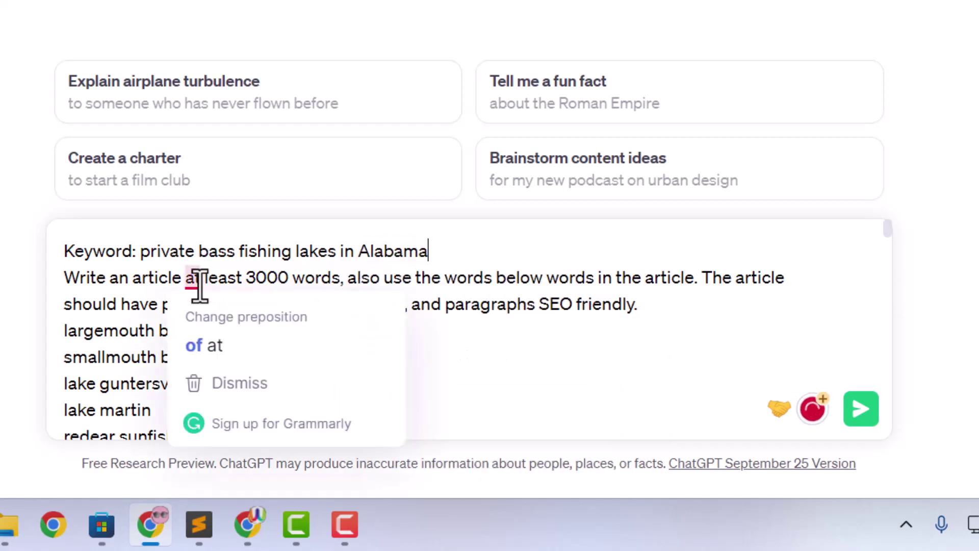
left_click(201, 346)
- Change 'sub headings' to 'subheadings', add a blank line before the keywords, and send the prompt
left_click(656, 304)
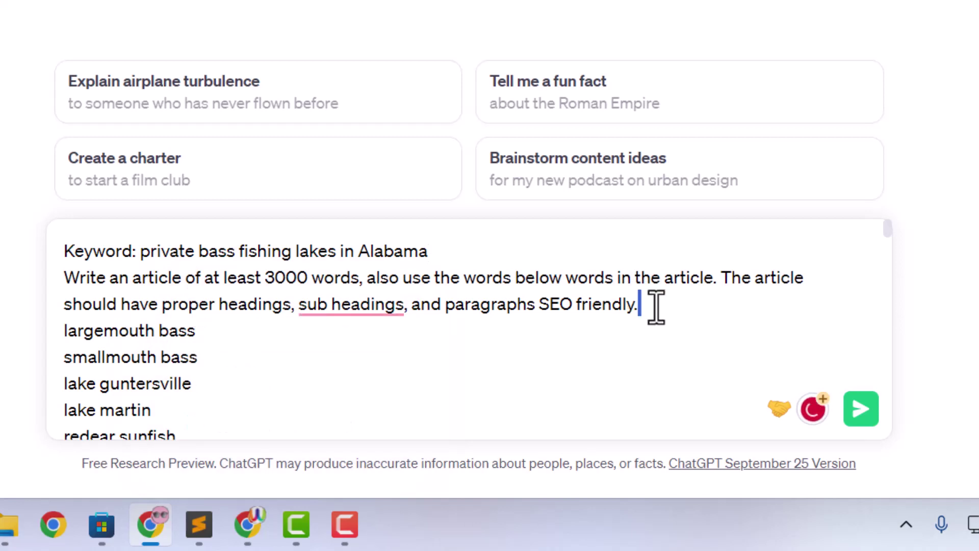
mouse_move(382, 313)
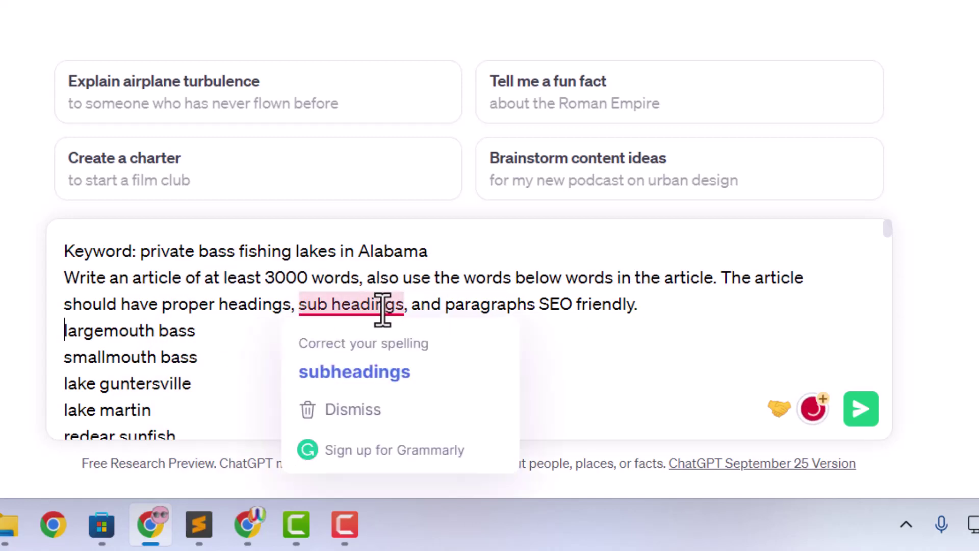
left_click(382, 372)
left_click(706, 312)
key("Return")
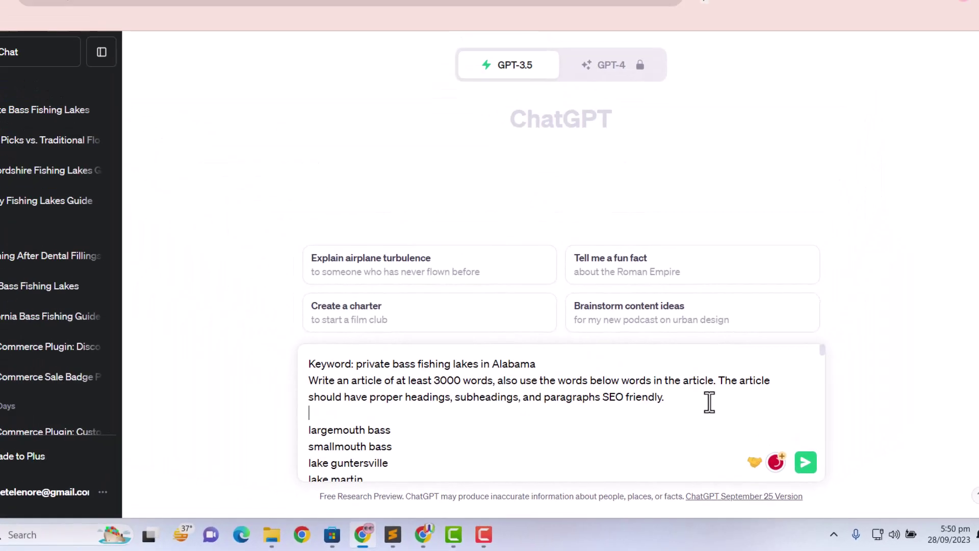
left_click(805, 462)
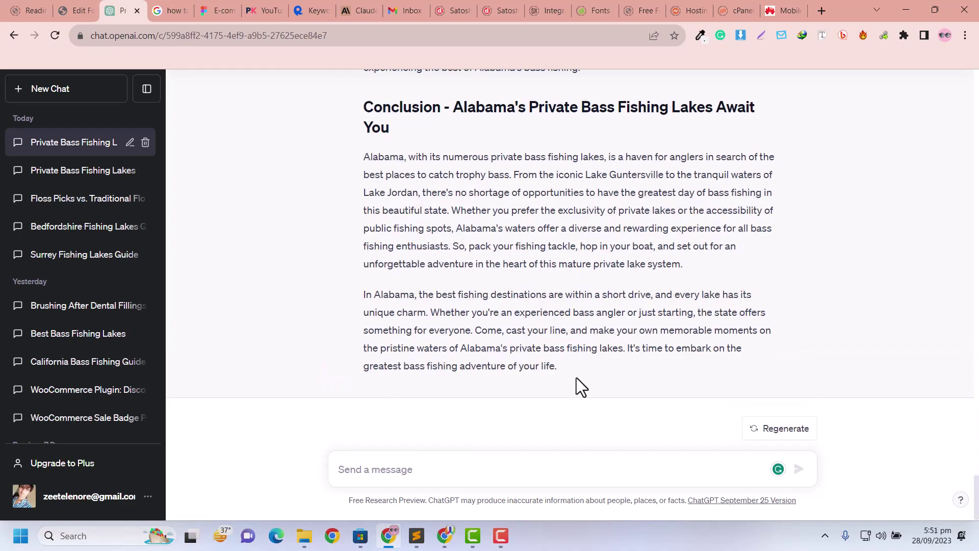
- Select ChatGPT's article from 'Alabama, known…' to '…of your life.' and open RankIQ's Content Optimizer
scroll(574, 372, "up", 20)
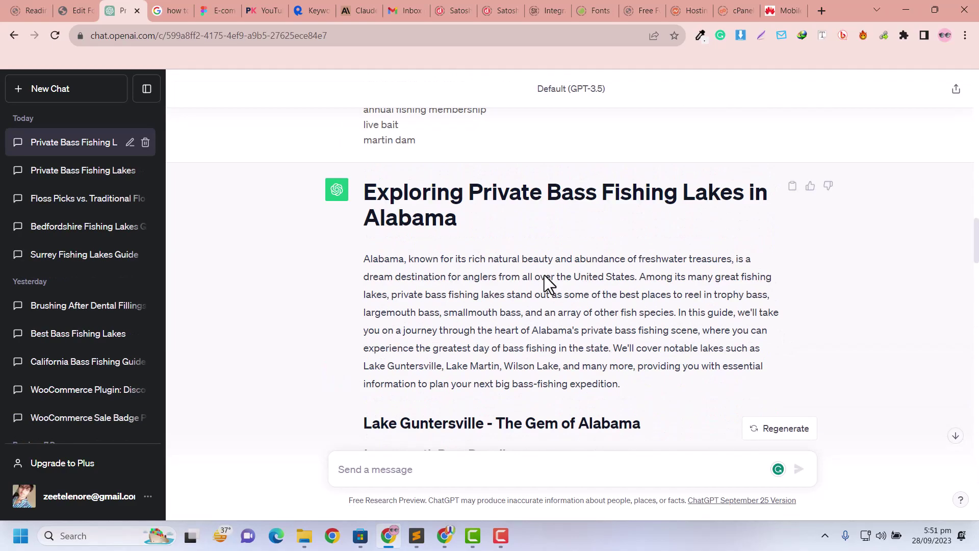
scroll(396, 335, "down", 3)
scroll(396, 336, "down", 5)
scroll(356, 188, "up", 8)
scroll(359, 273, "down", 4)
left_click_drag(367, 250, 739, 371)
scroll(742, 347, "down", 20)
scroll(736, 371, "down", 20)
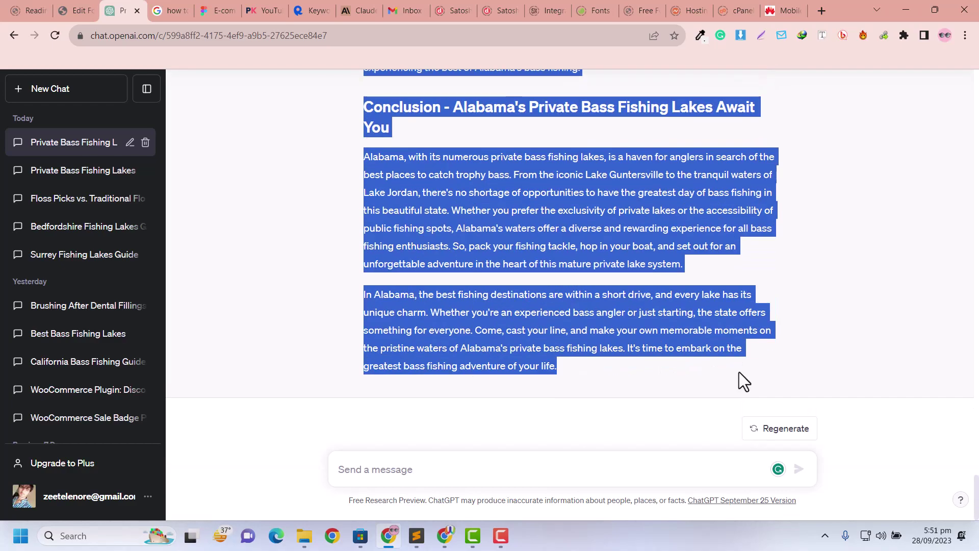
left_click(96, 2)
left_click(143, 3)
left_click(444, 535)
left_click(146, 126)
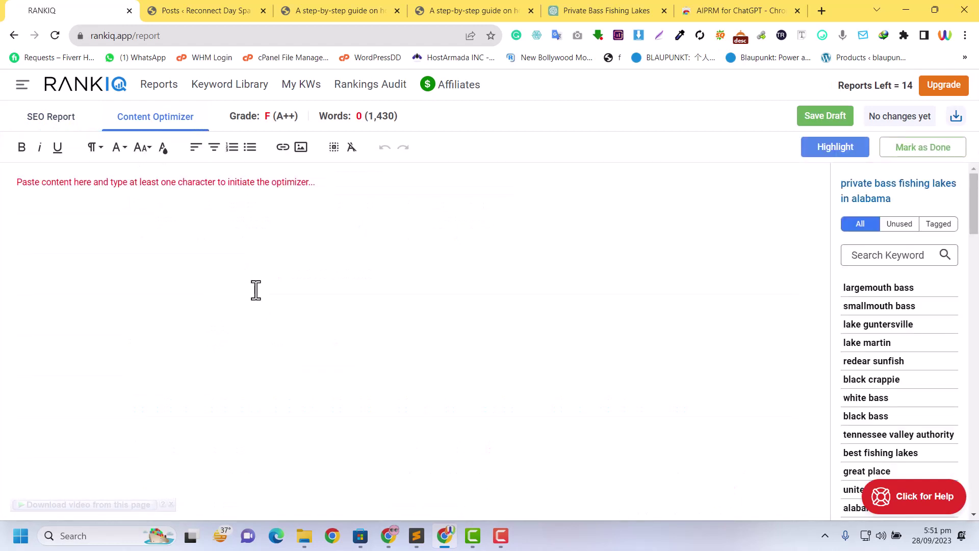
left_click(216, 201)
key("ctrl+v")
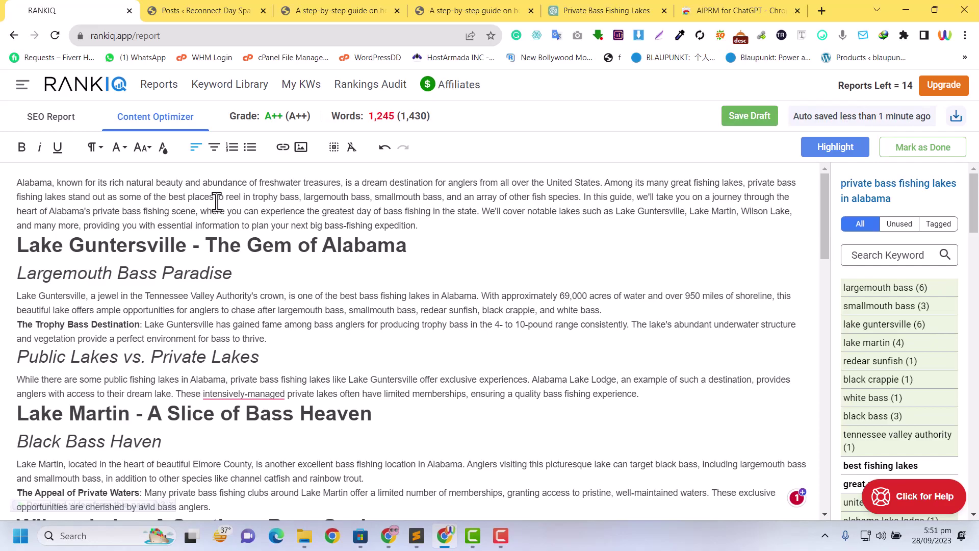
left_click_drag(263, 116, 282, 116)
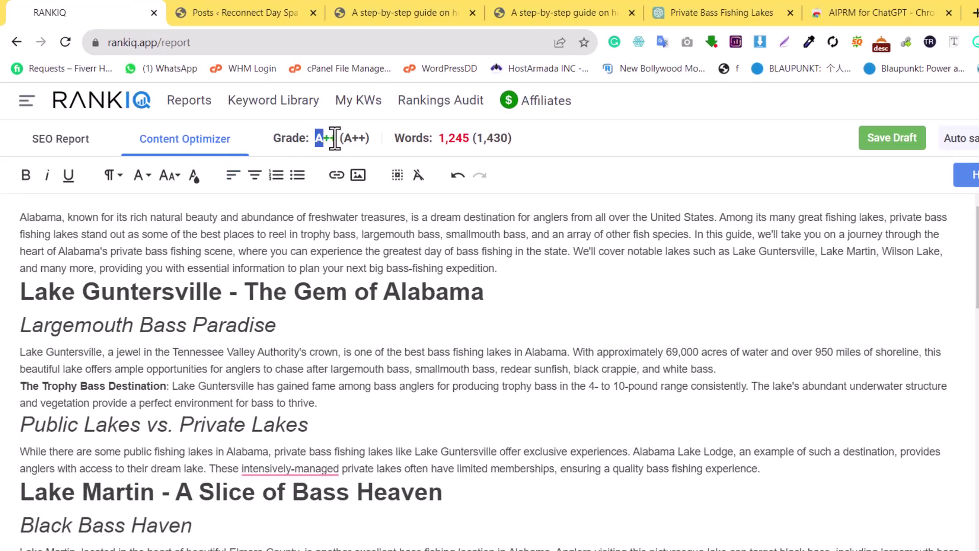
left_click_drag(334, 138, 338, 138)
scroll(335, 356, "down", 20)
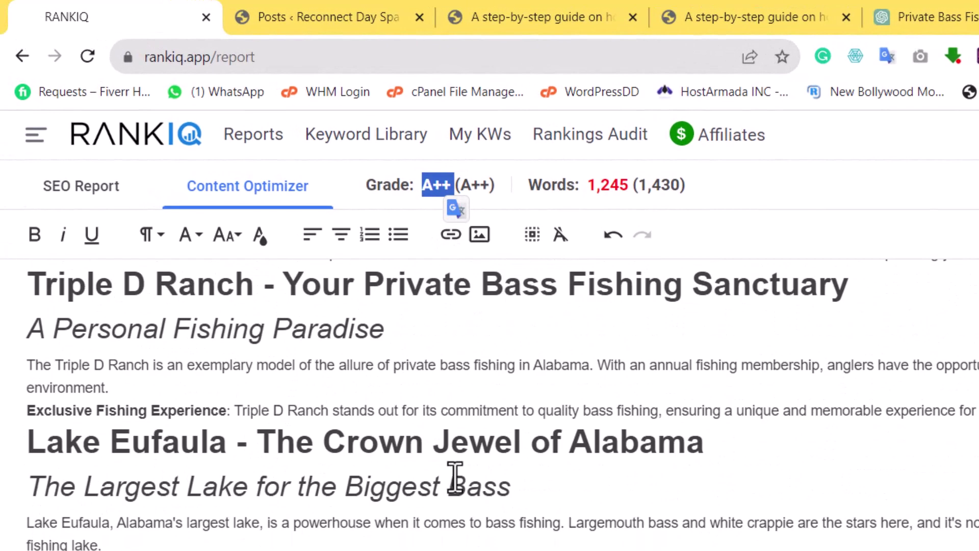
scroll(452, 478, "up", 10)
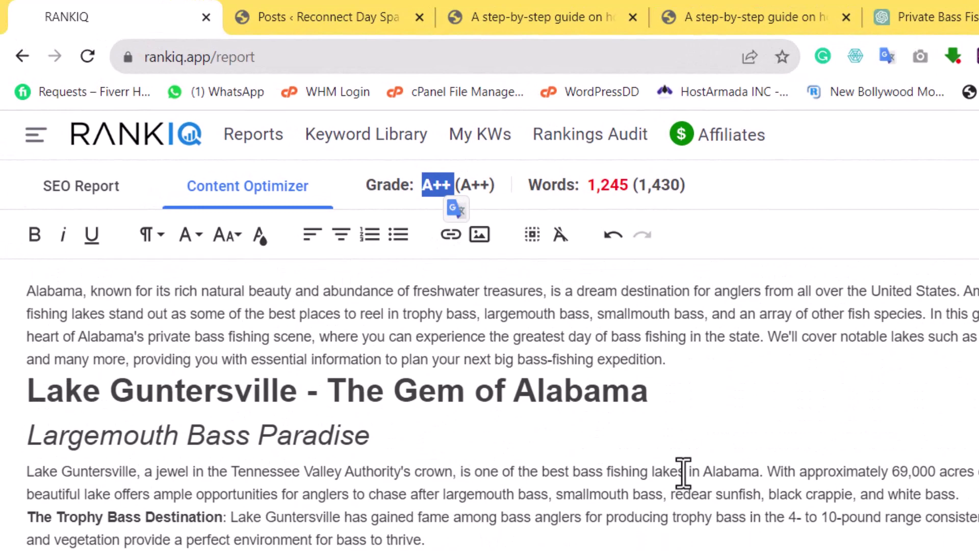
left_click(394, 179)
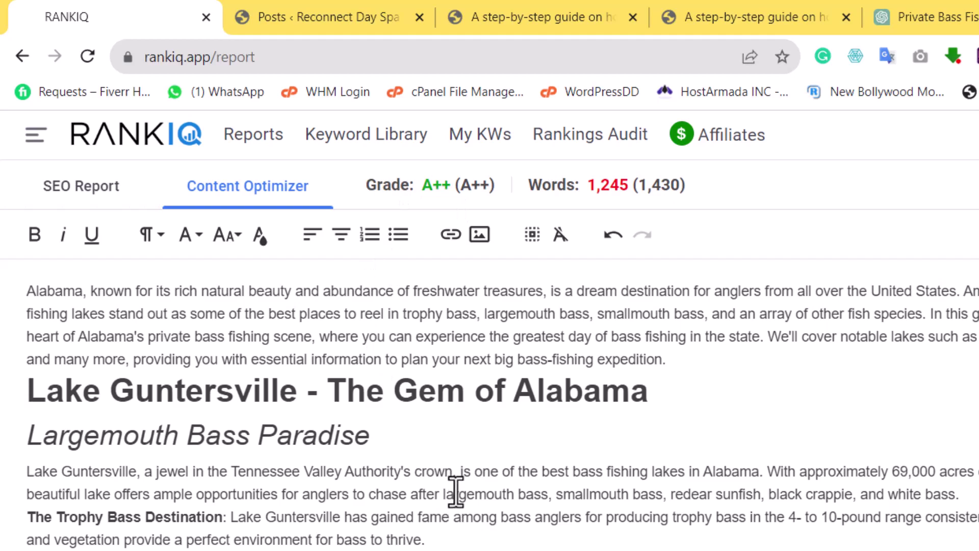
scroll(474, 485, "down", 10)
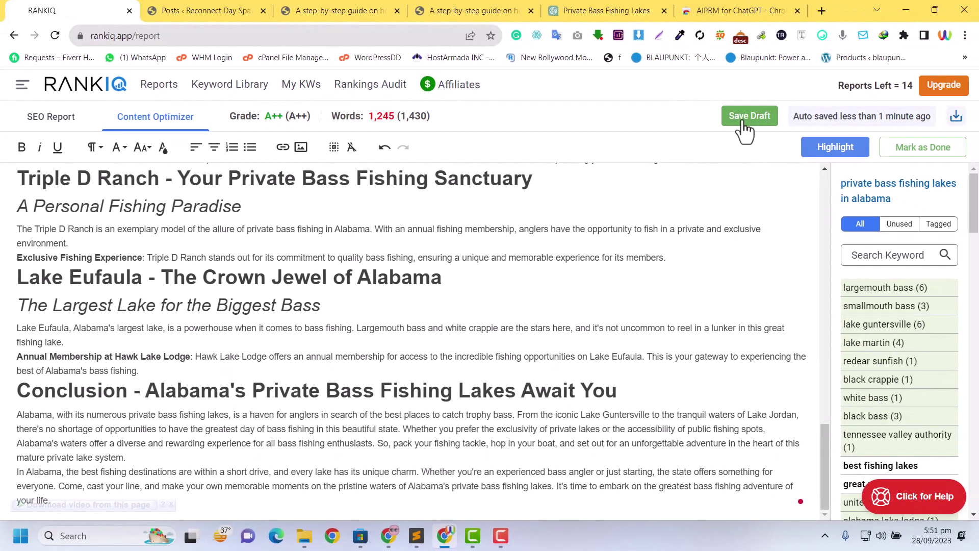
scroll(658, 243, "up", 10)
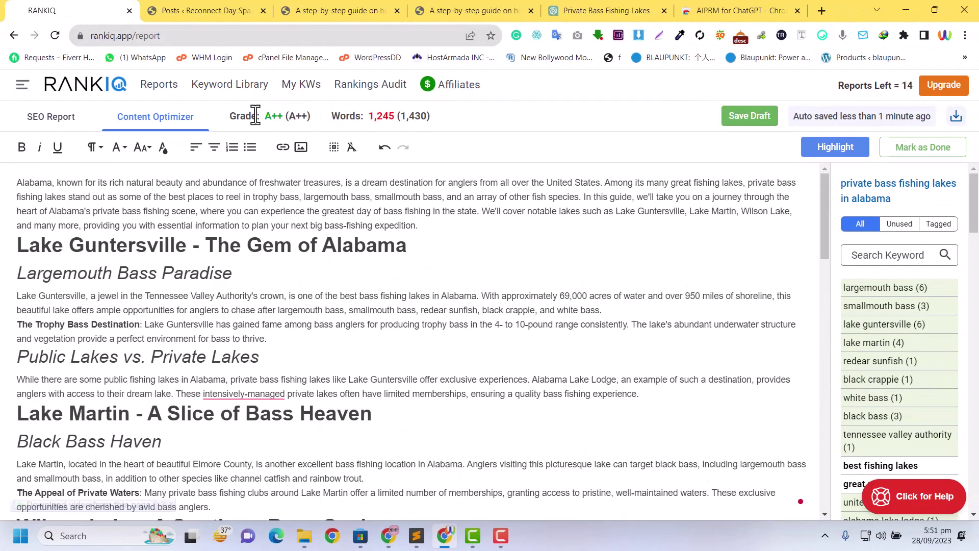
left_click(41, 121)
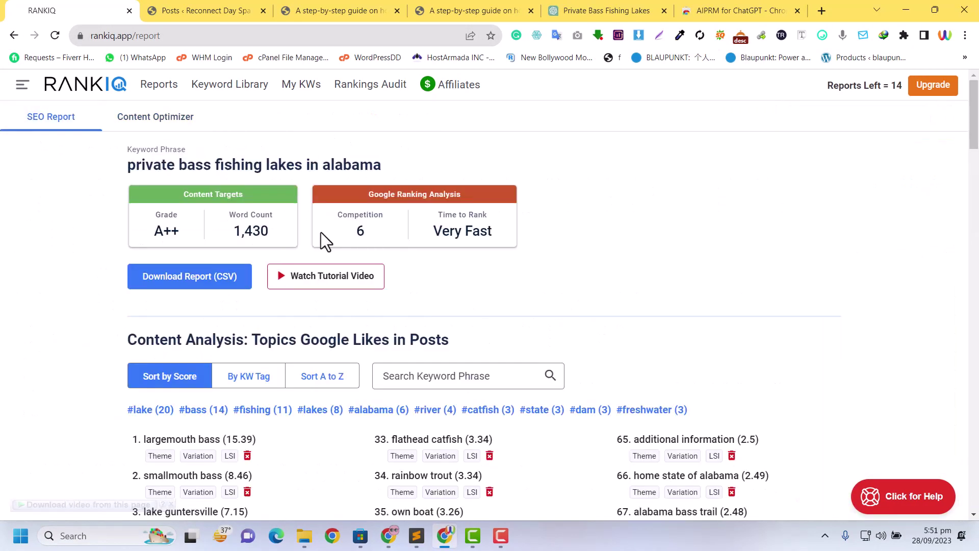
left_click_drag(145, 229, 270, 235)
left_click(132, 122)
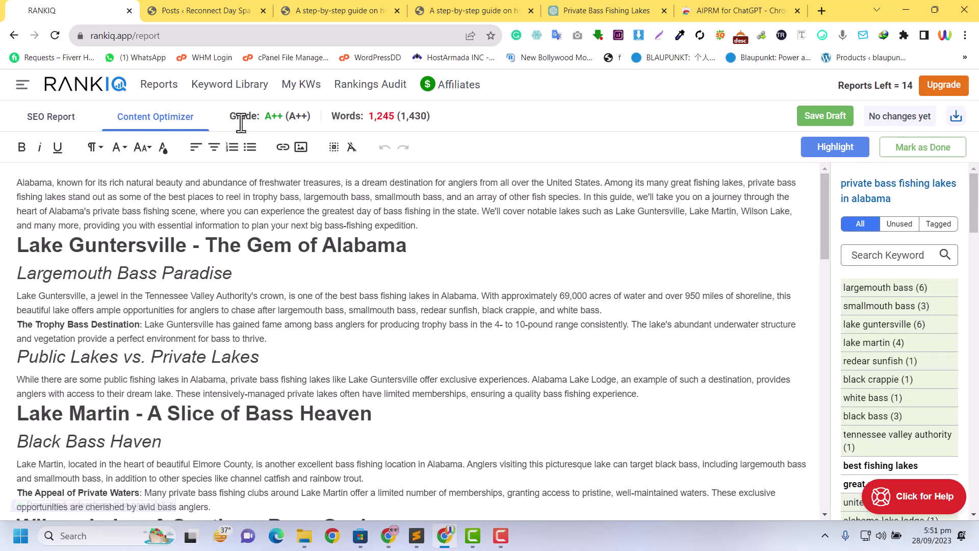
left_click_drag(264, 118, 283, 118)
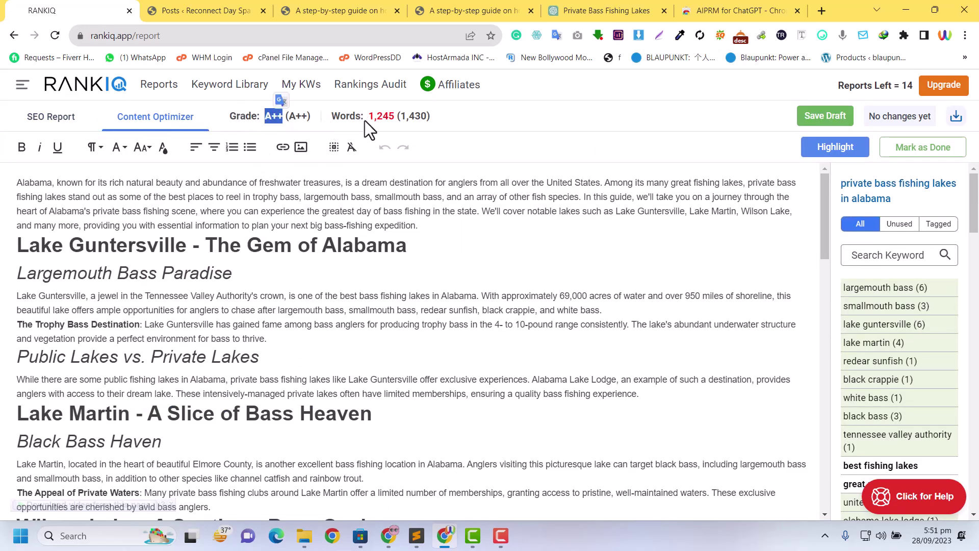
left_click_drag(368, 116, 396, 116)
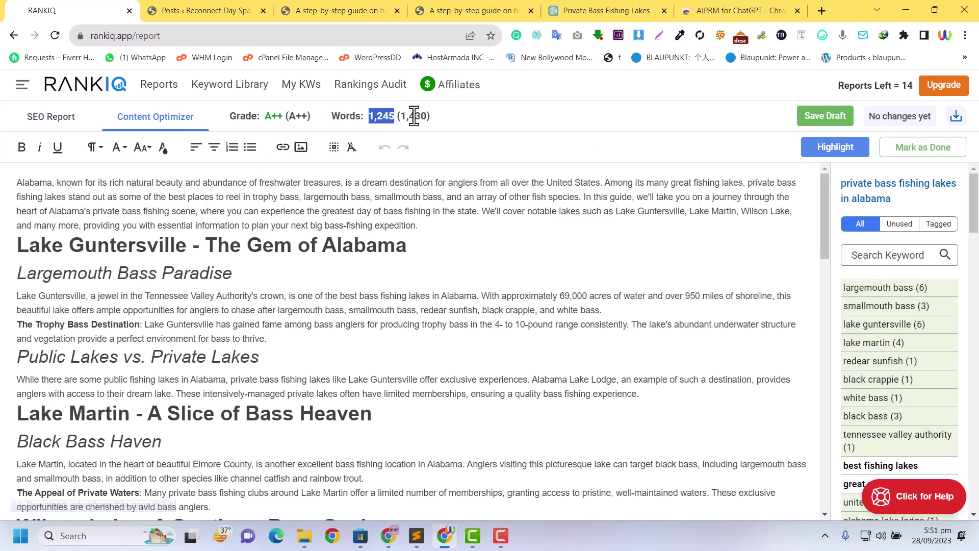
scroll(490, 289, "down", 20)
scroll(489, 291, "up", 20)
scroll(490, 291, "up", 4)
- Review the Private Bass Fishing Lakes conversation in the ChatGPT tab
left_click(571, 6)
scroll(513, 210, "down", 20)
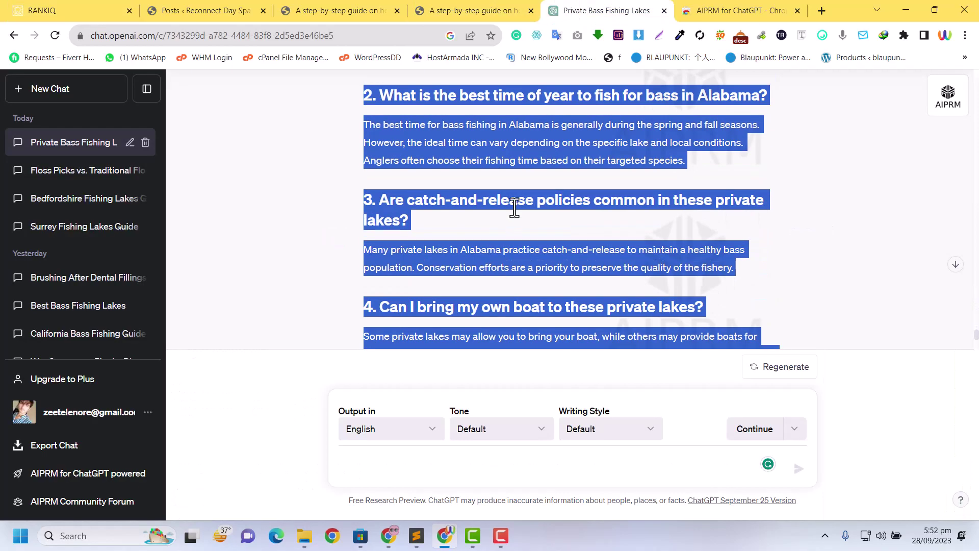
scroll(514, 211, "up", 15)
scroll(515, 211, "down", 5)
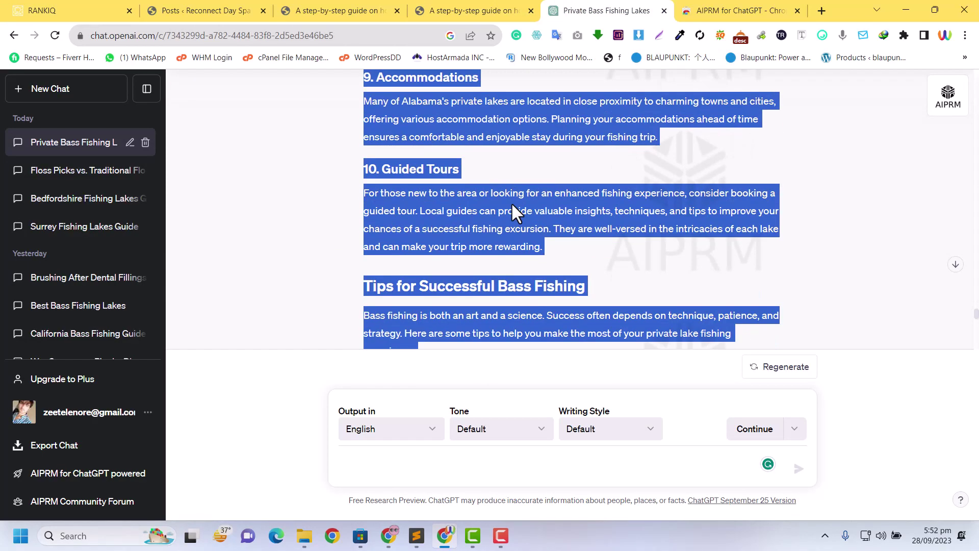
- Copy the spa guide's title phrase 'how to start a spa business in south africa'
left_click(474, 2)
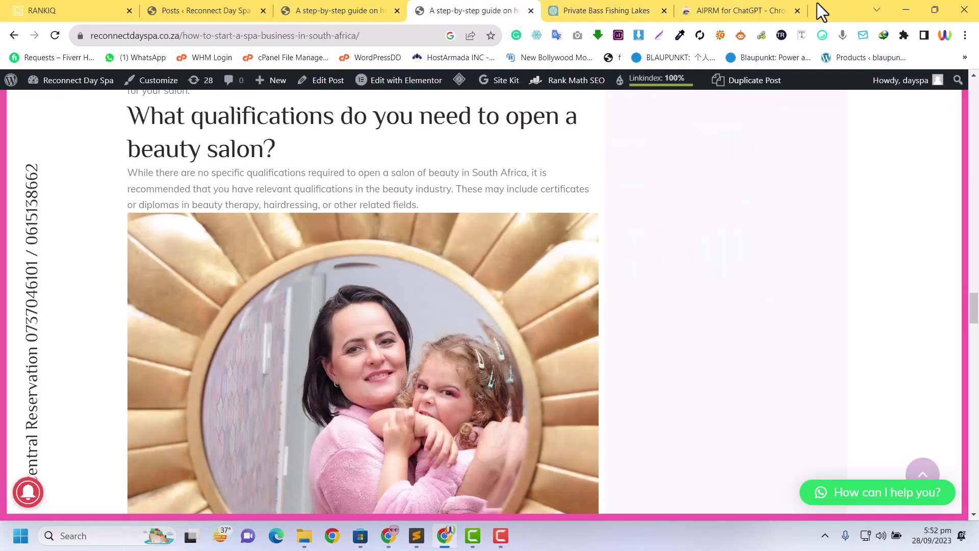
scroll(389, 201, "down", 15)
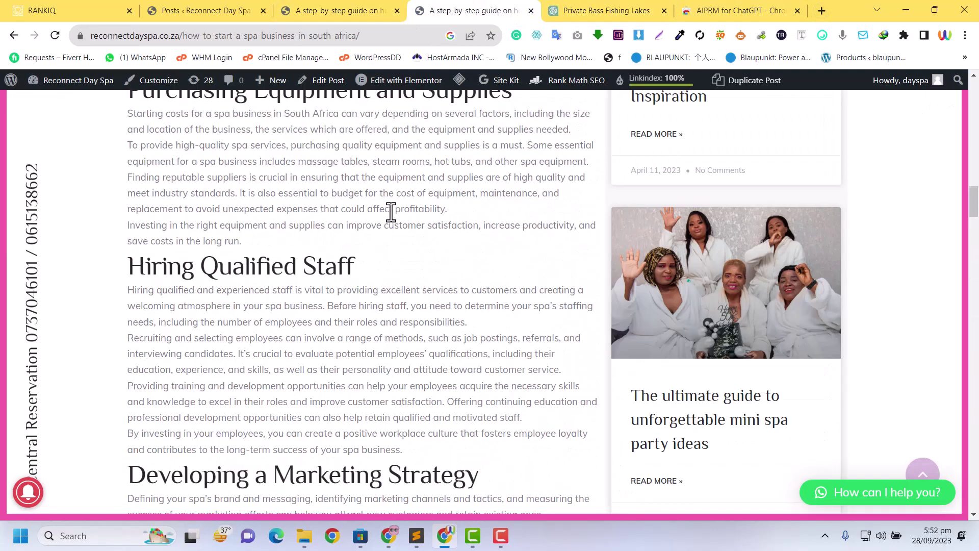
scroll(389, 211, "up", 20)
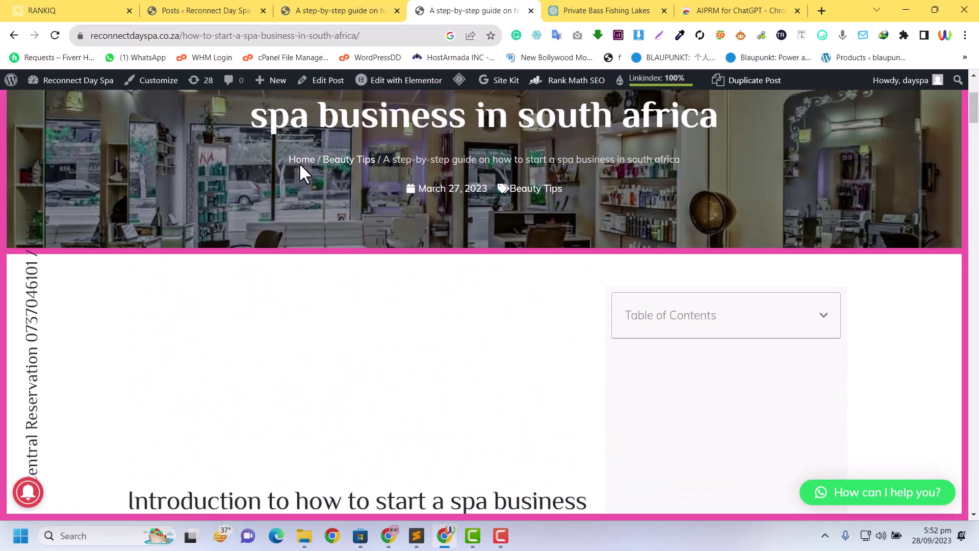
scroll(299, 168, "up", 4)
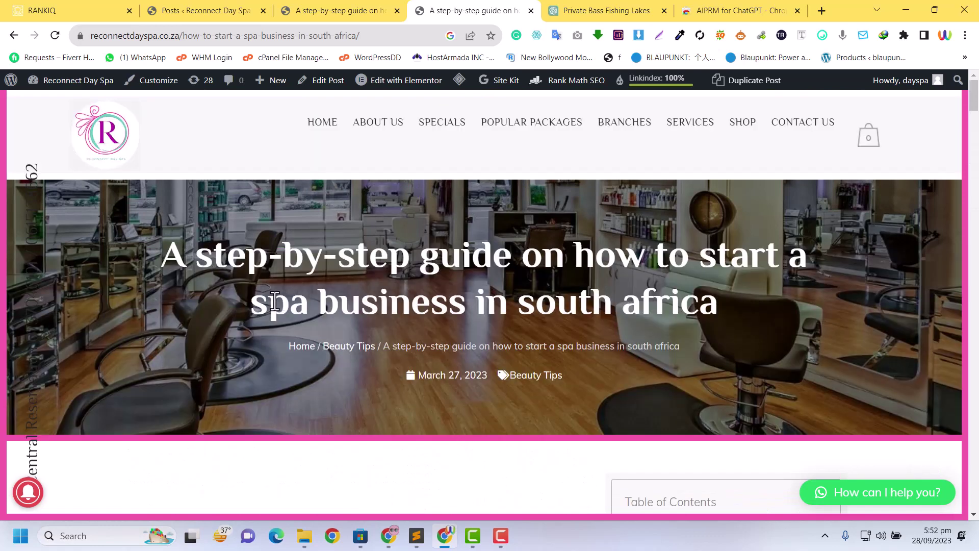
left_click_drag(574, 257, 745, 317)
key("ctrl+c")
- Google 'how to start a spa business in south africa' in a new tab and review the results
left_click(820, 11)
key("ctrl+v")
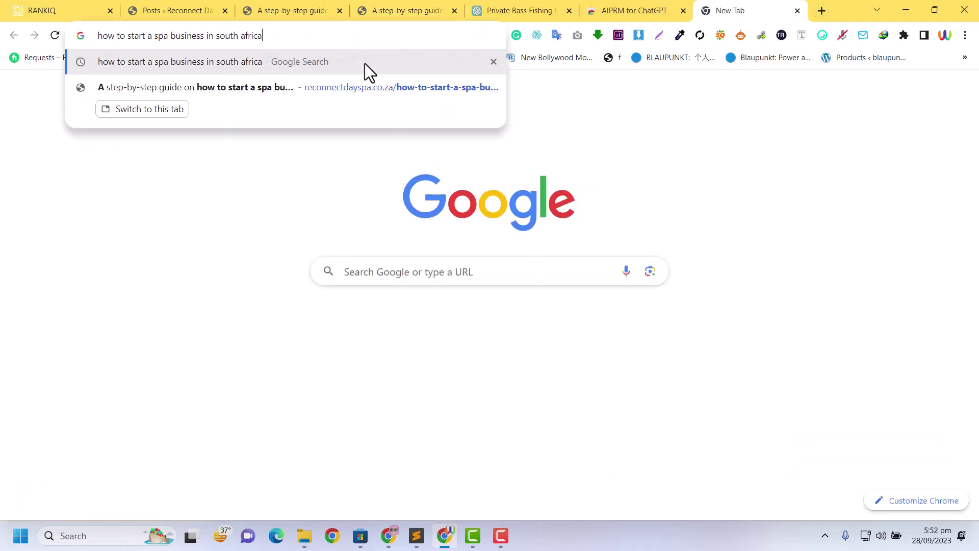
left_click(365, 63)
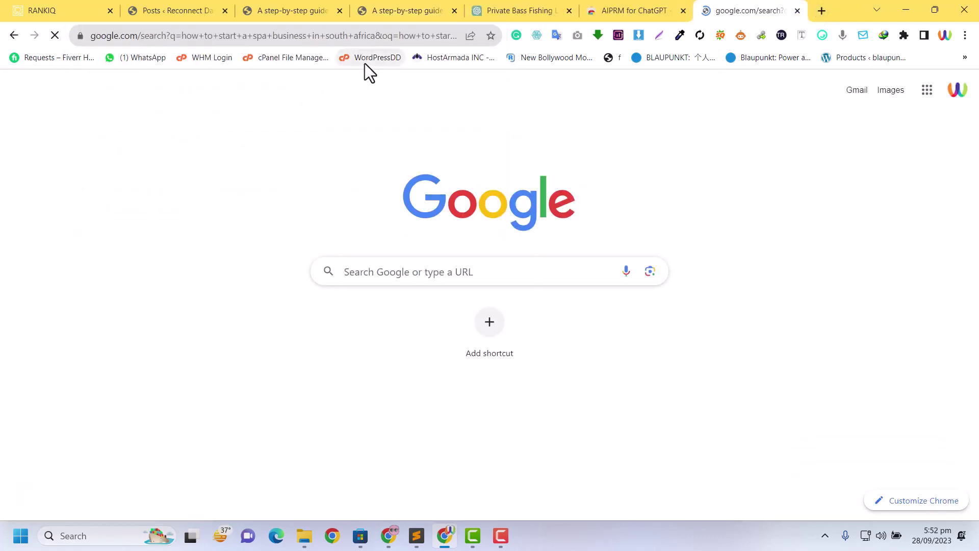
scroll(273, 324, "down", 4)
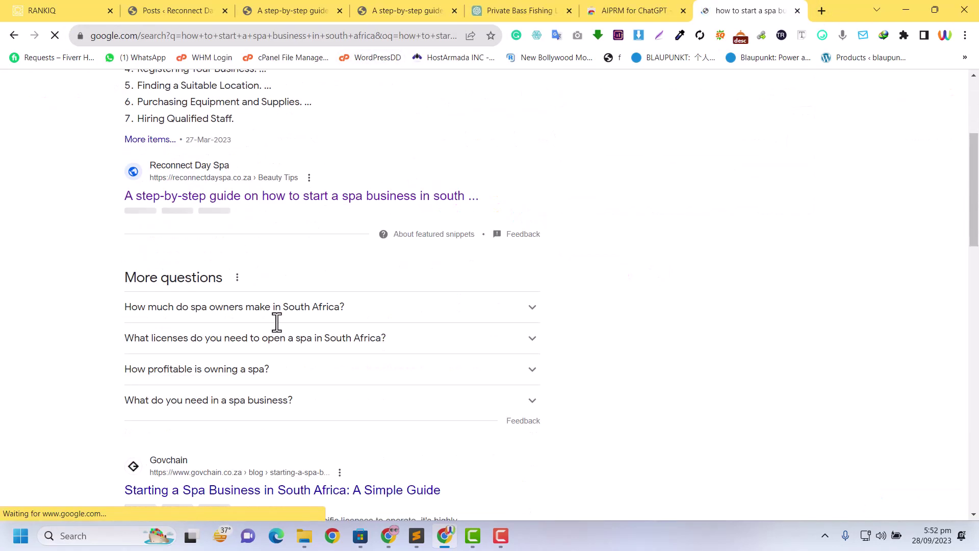
- Pass through the AIPRM store page and spa article, returning to the RankIQ article report
left_click(594, 8)
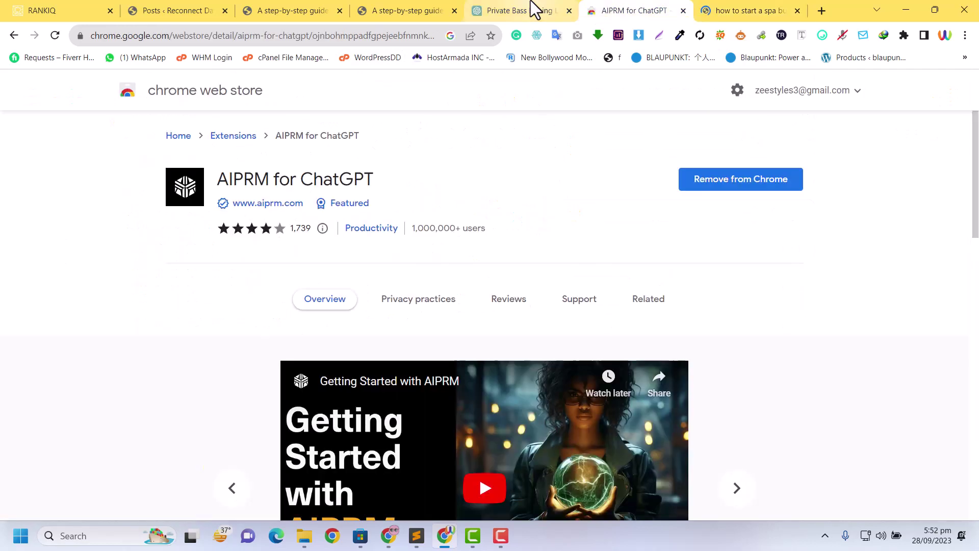
left_click(415, 8)
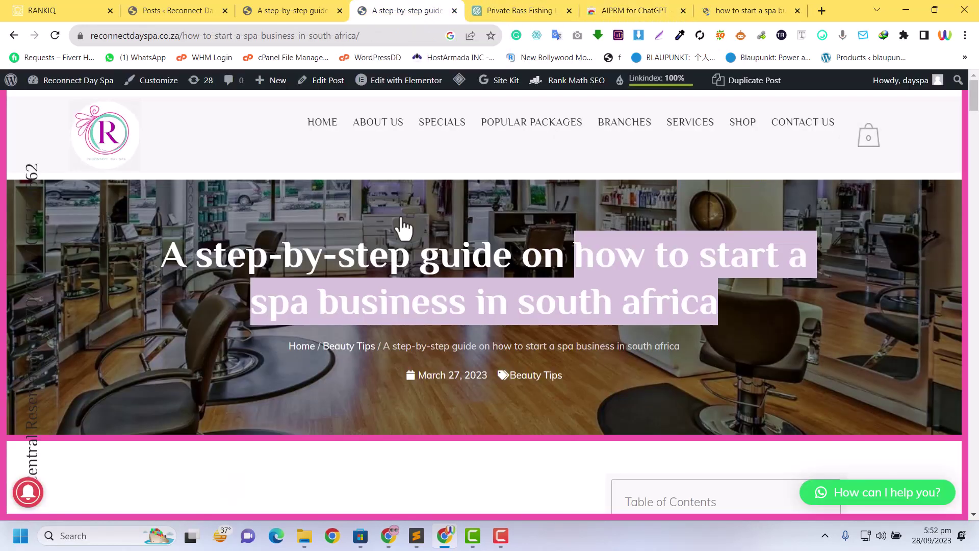
scroll(395, 429, "down", 10)
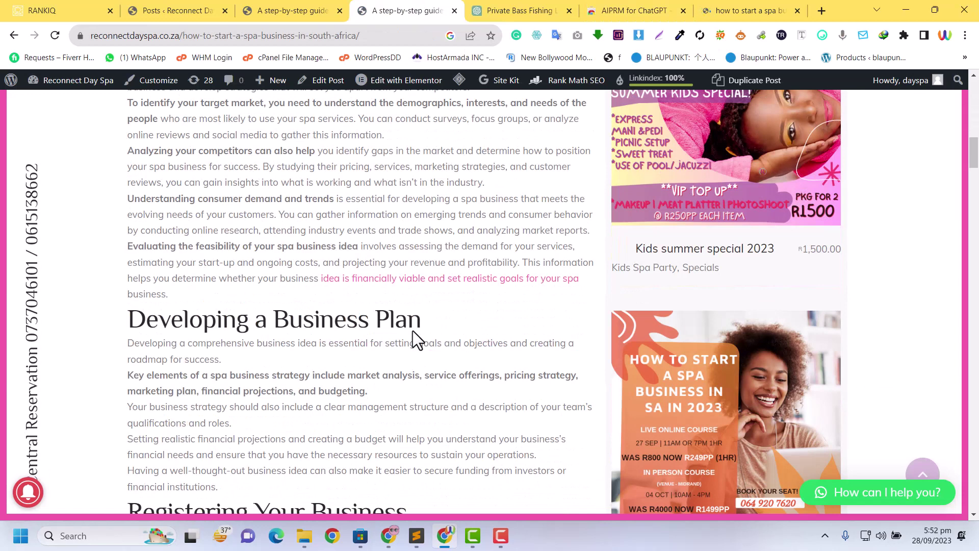
left_click(98, 8)
scroll(493, 263, "down", 15)
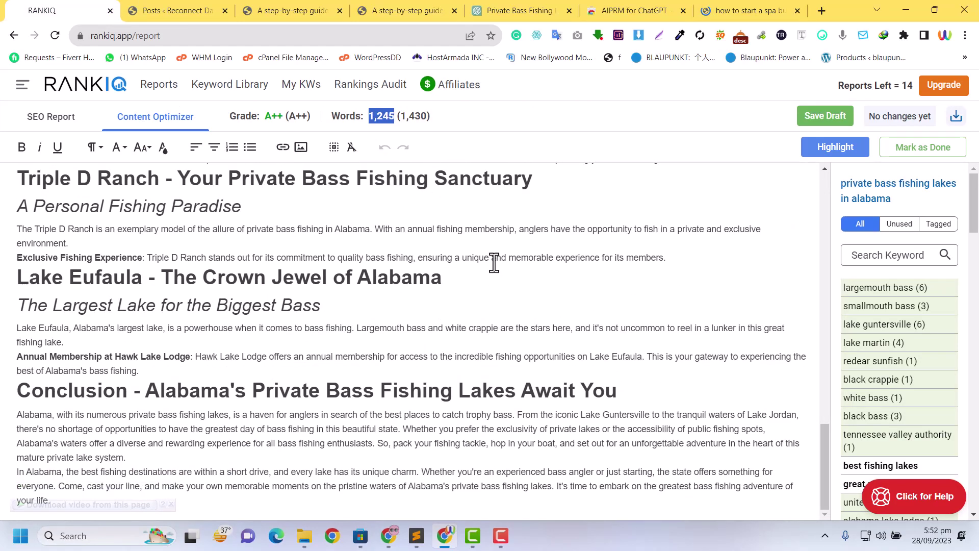
scroll(493, 262, "up", 15)
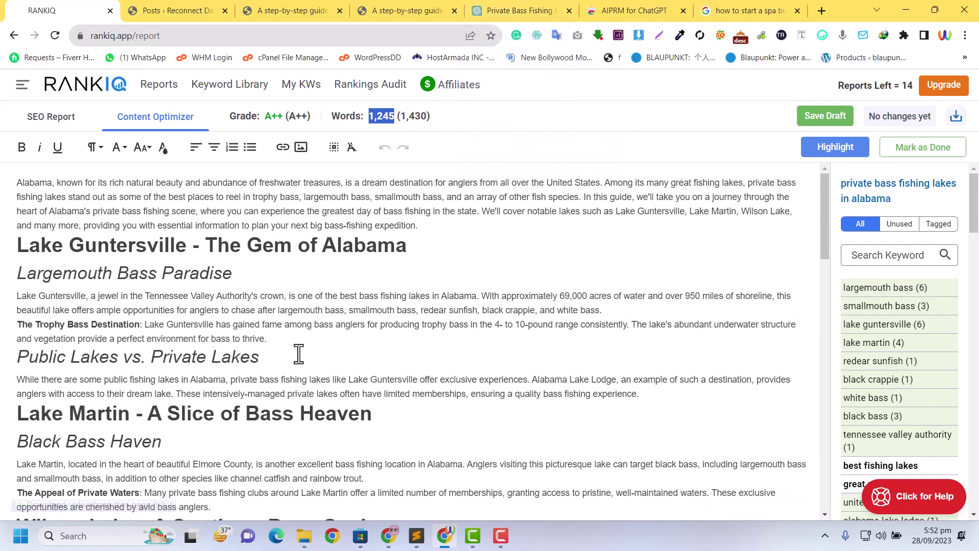
scroll(299, 351, "down", 10)
scroll(299, 351, "up", 12)
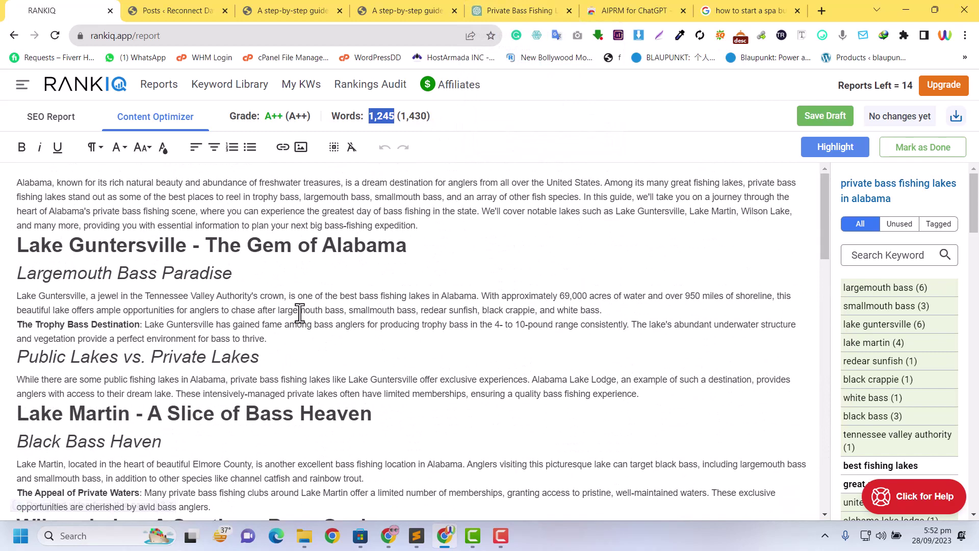